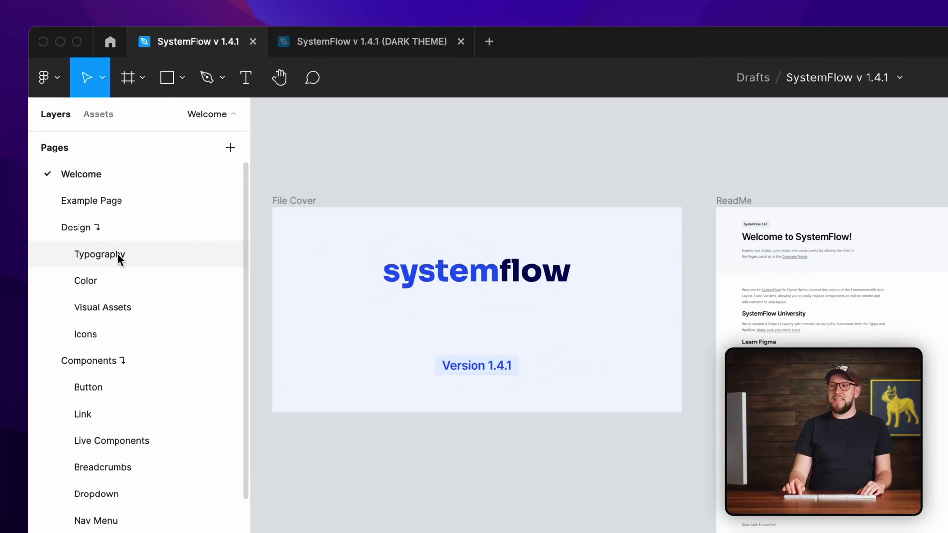
- Look through the design and component pages, including Typography, Color, Link, Breadcrumbs, Nav Menu, Textarea and Form Toggles
click(90, 153)
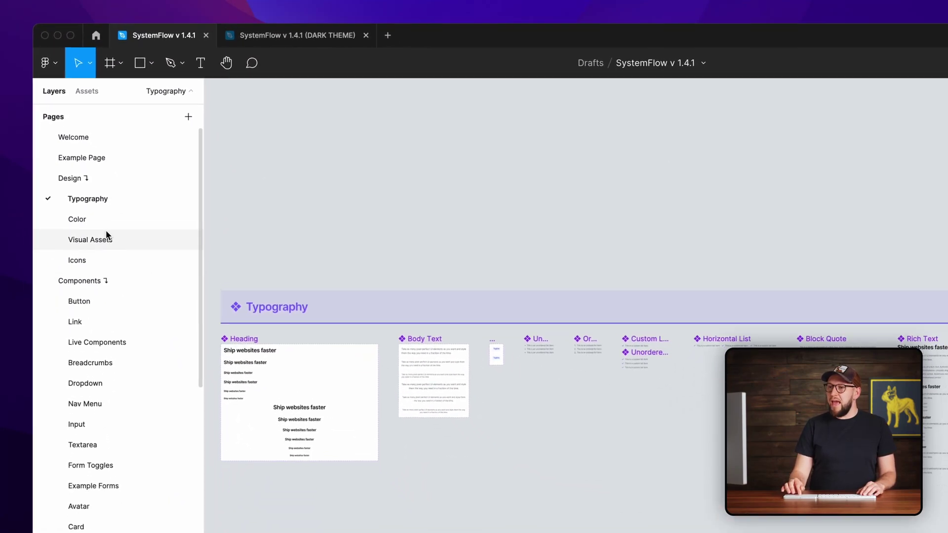
click(89, 207)
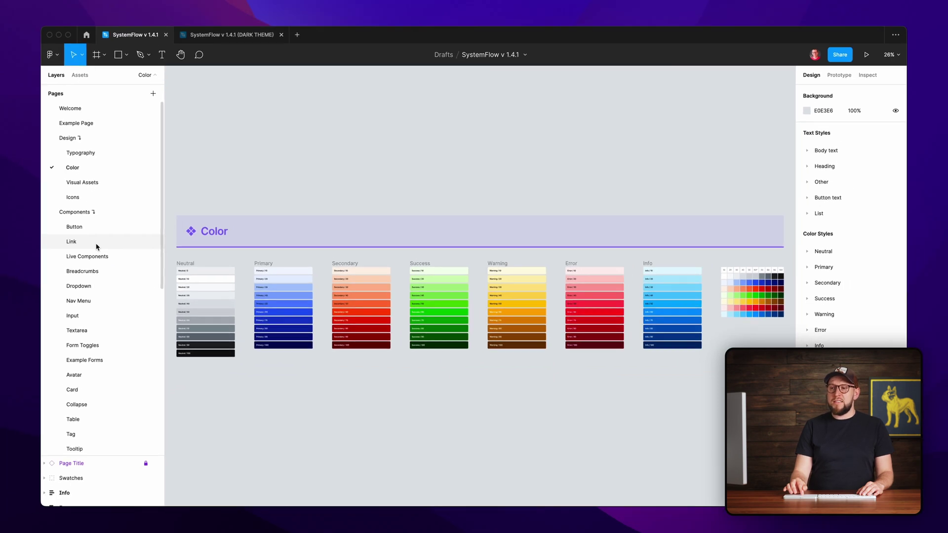
click(95, 242)
click(106, 277)
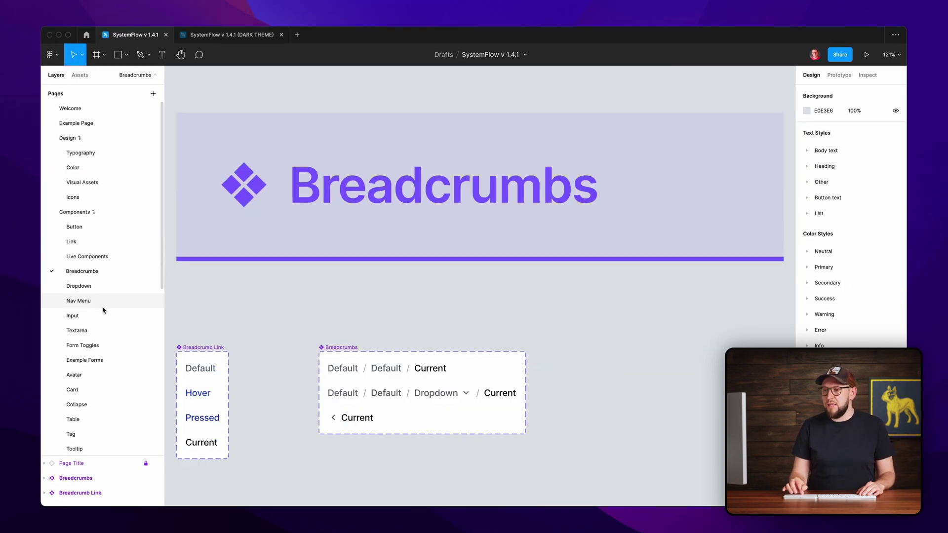
click(102, 305)
click(101, 328)
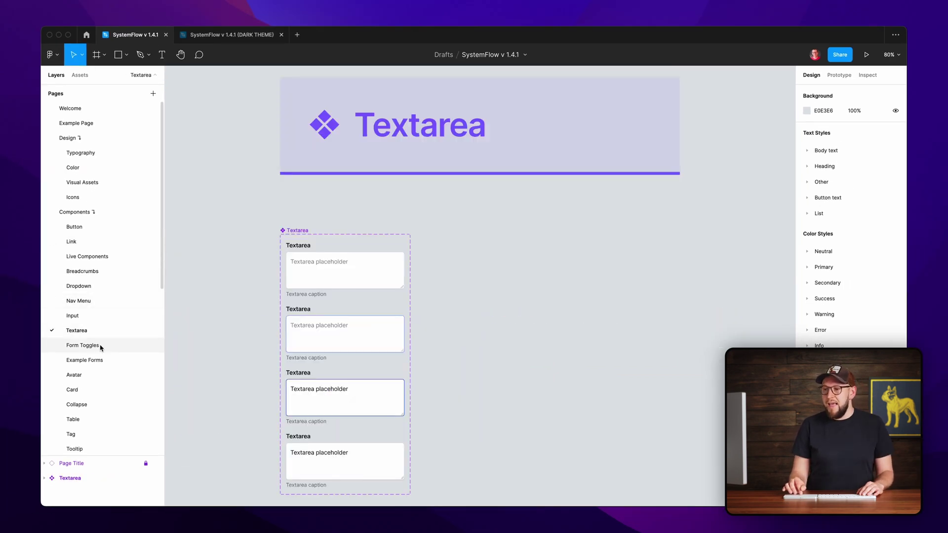
click(100, 346)
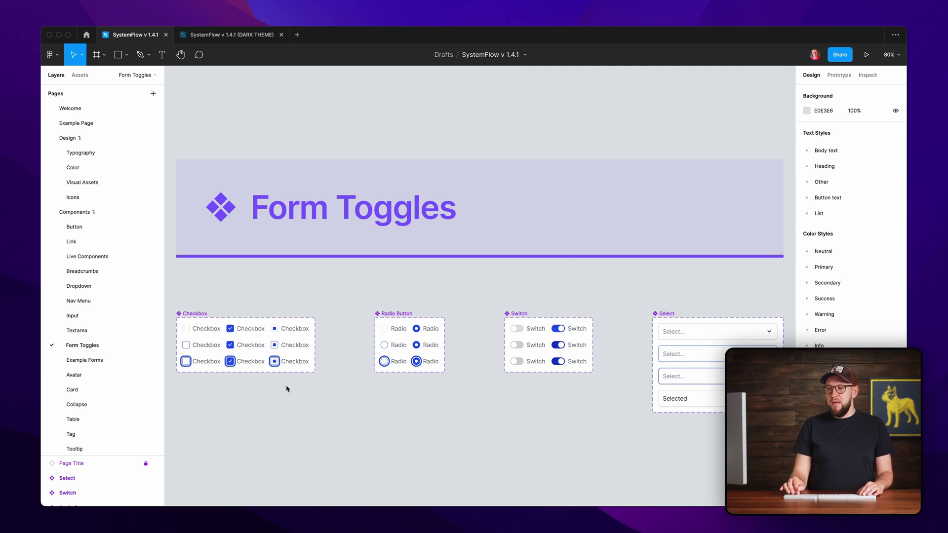
- Open the Button page and place a copy of the primary button on the empty canvas beside the Button component set
click(89, 230)
drag(337, 240, 263, 243)
scroll(263, 243, up, 8)
scroll(262, 243, left, 3)
scroll(440, 292, left, 2)
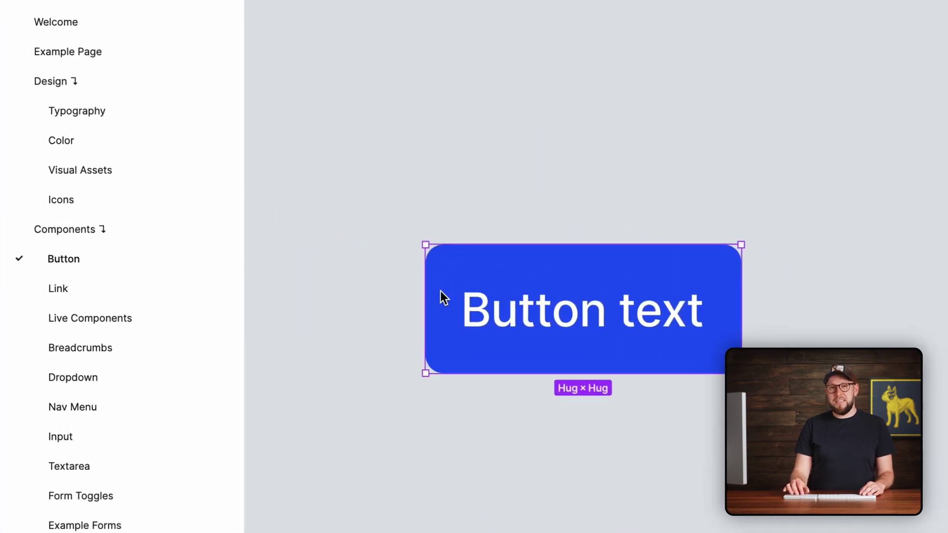
scroll(440, 293, left, 2)
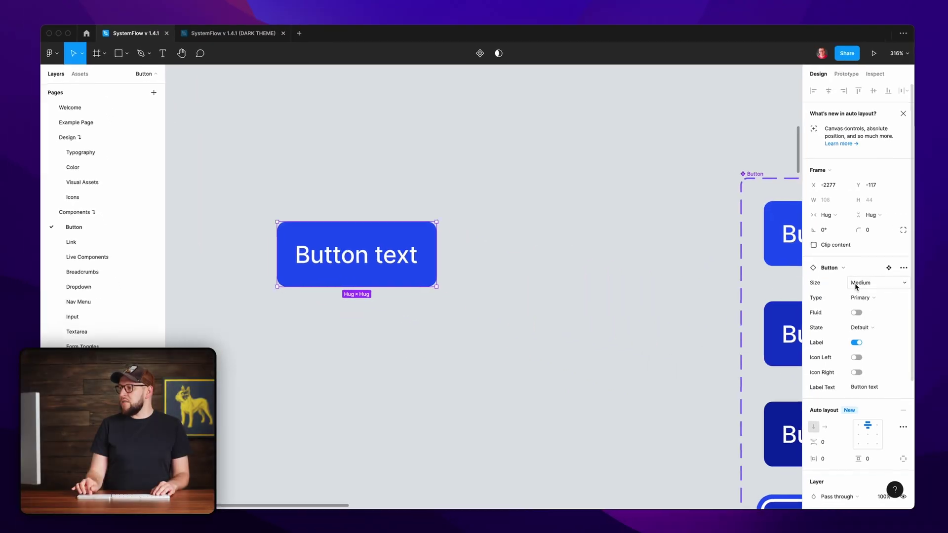
- Set the button copy's type to Outline and turn on its right icon
click(859, 297)
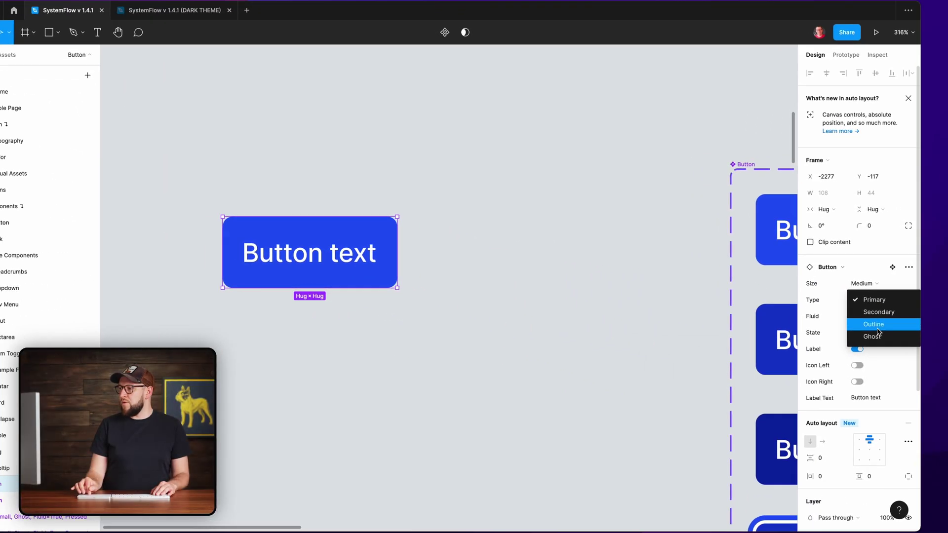
click(862, 320)
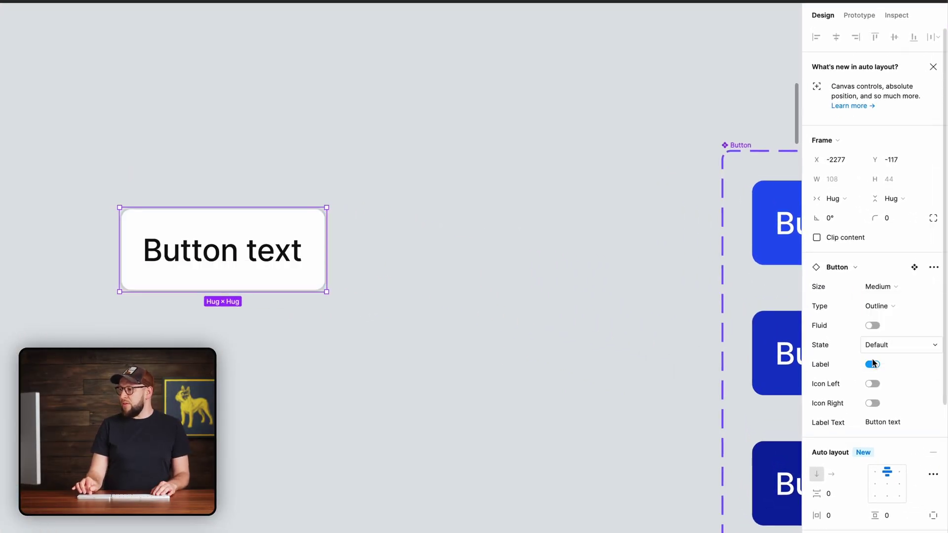
click(872, 403)
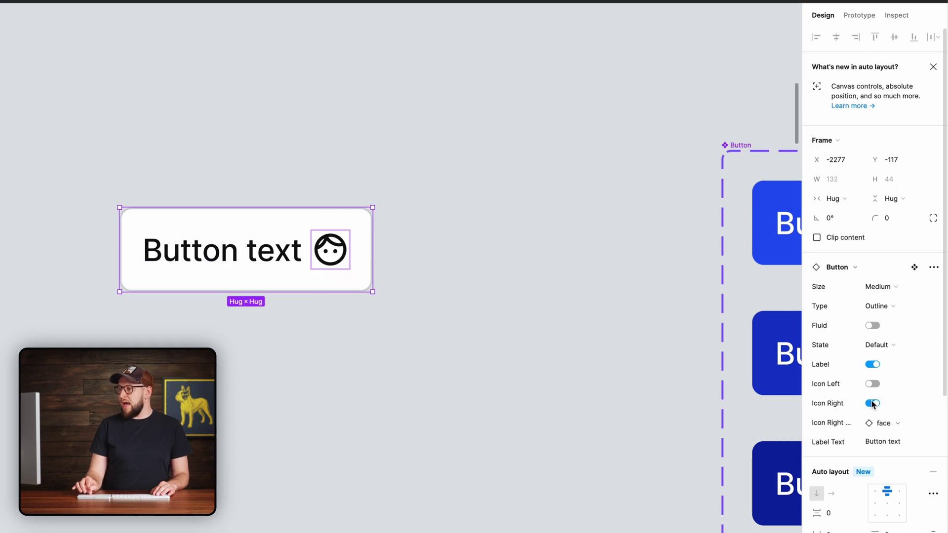
- Swap the button copy's right icon for a star from the local components
click(890, 429)
text(star)
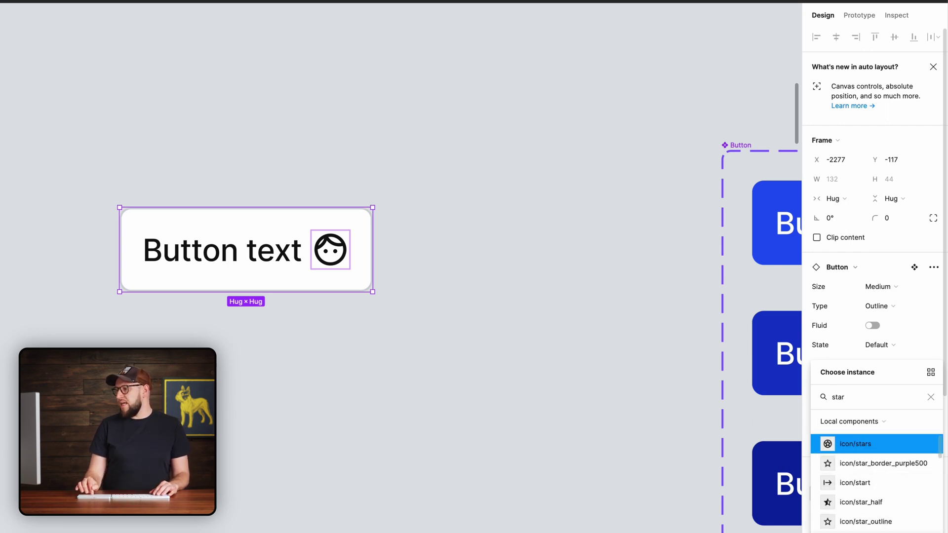
key(Return)
key(Escape)
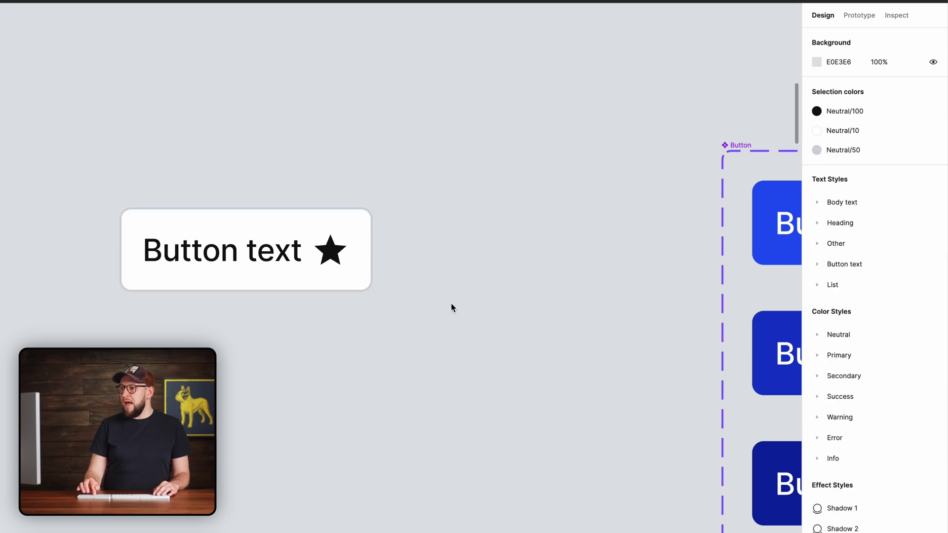
- Change the style of the star icon nested in the button copy to Round
super+click(333, 254)
key(Escape)
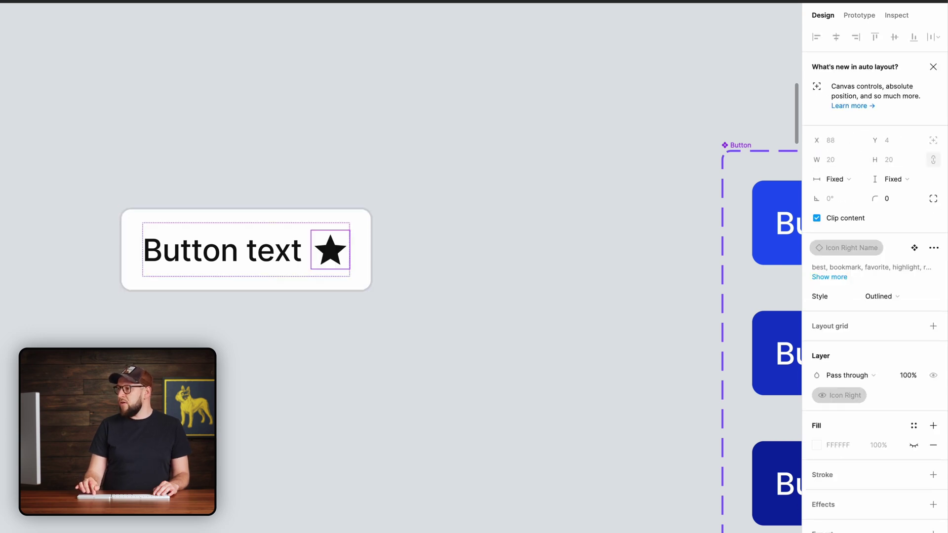
click(897, 297)
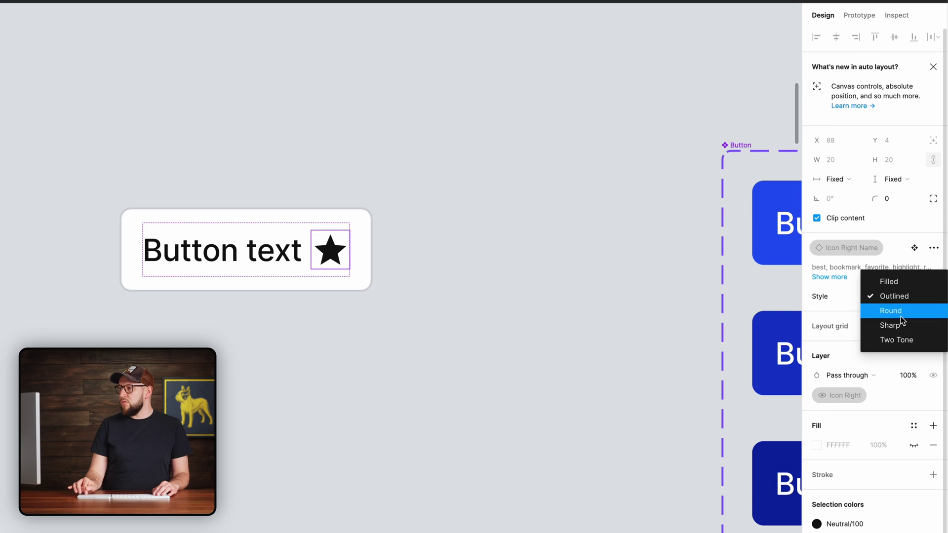
click(901, 312)
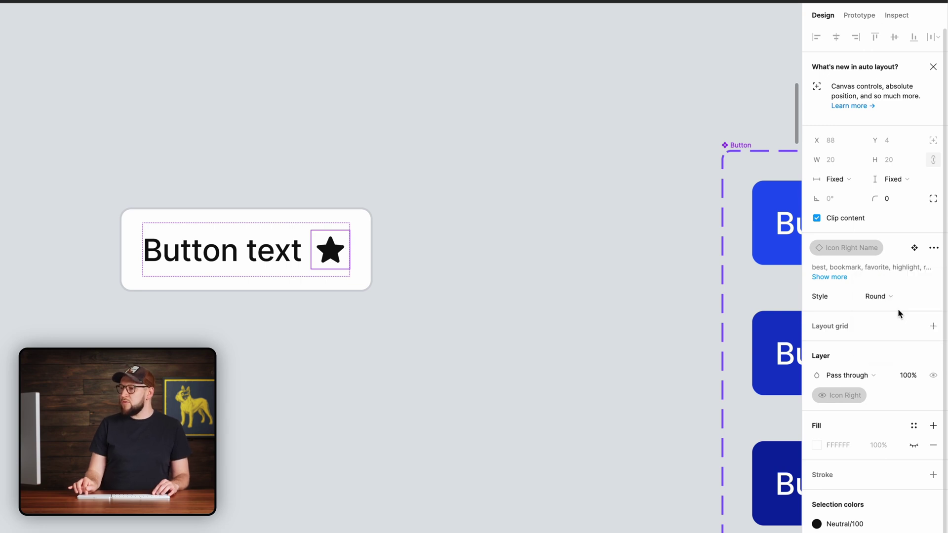
click(590, 290)
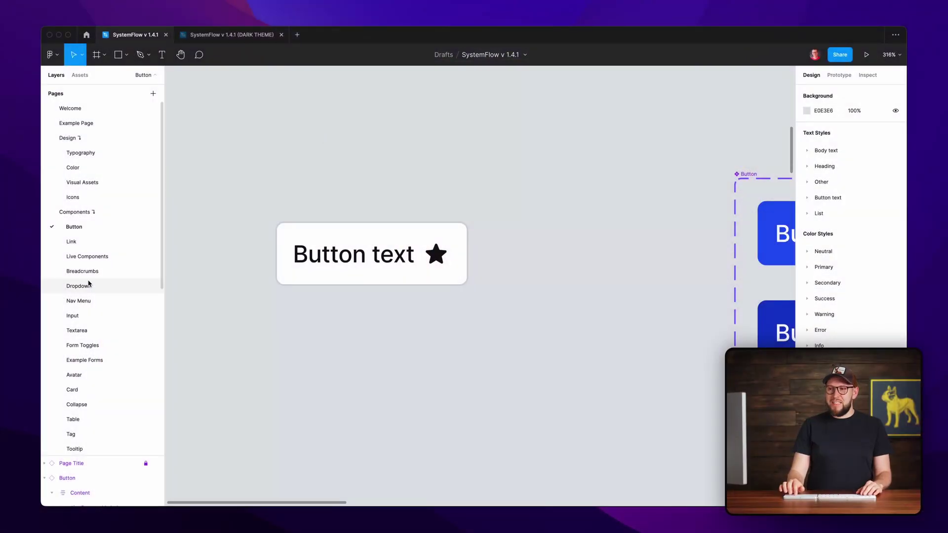
- Look through the section pages, including Navbar, Footer, Hero, Feature - Text Center and Cards Sections
scroll(89, 285, down, 10)
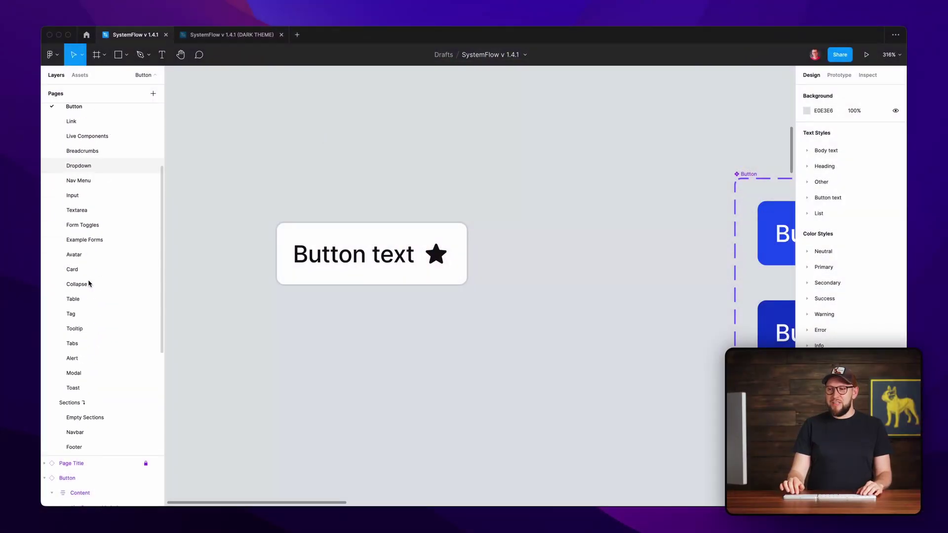
click(95, 261)
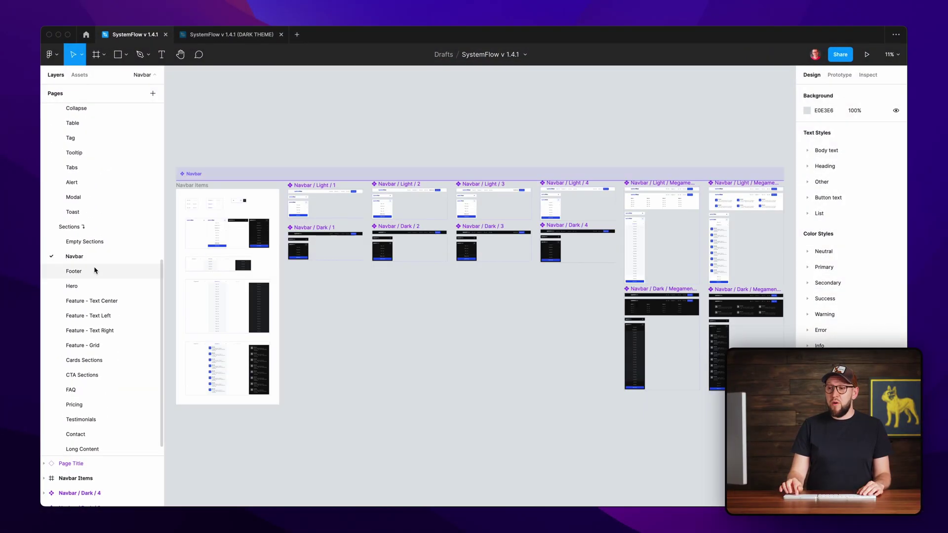
click(94, 271)
click(95, 288)
click(88, 302)
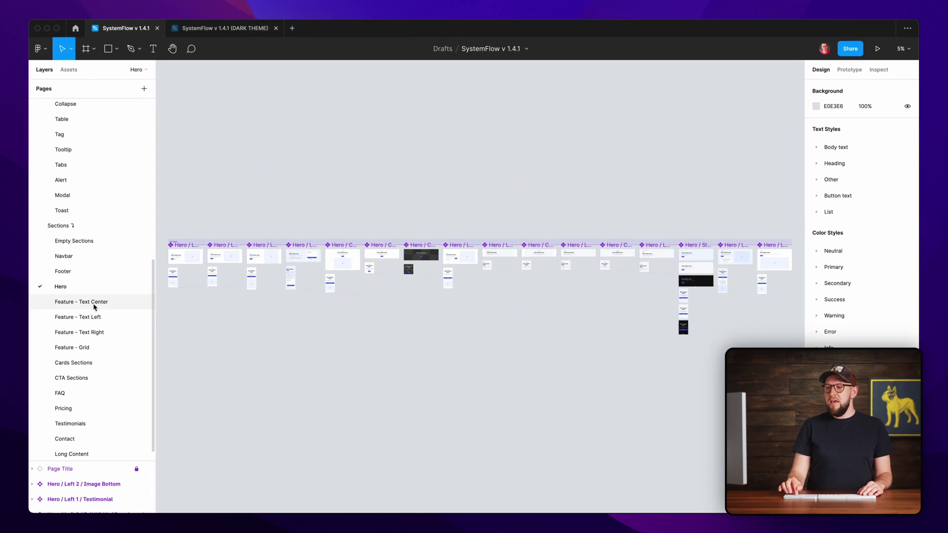
click(85, 361)
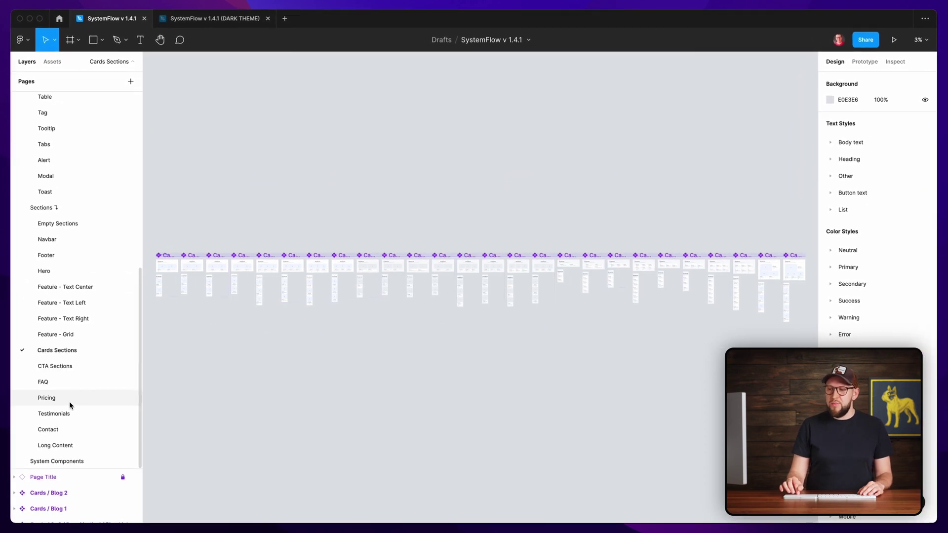
- Open the Pricing page and place a copy of the Pricing / Basic 2 desktop section on the empty canvas above the page title
click(70, 401)
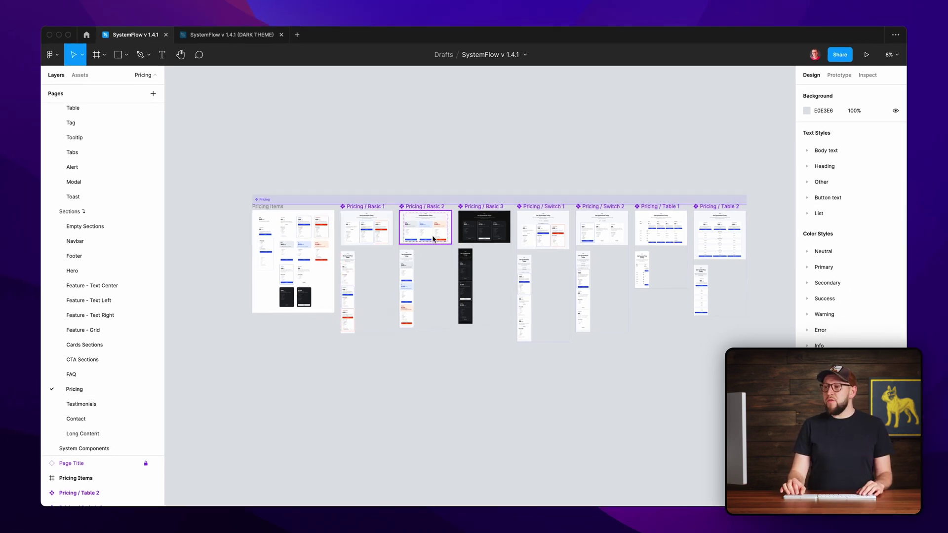
scroll(433, 239, up, 8)
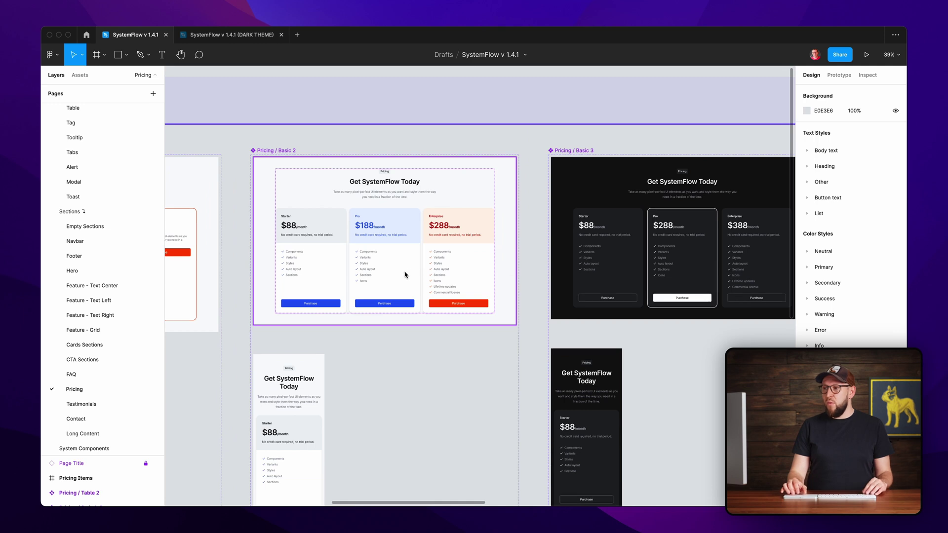
scroll(405, 275, down, 5)
drag(406, 275, 475, 131)
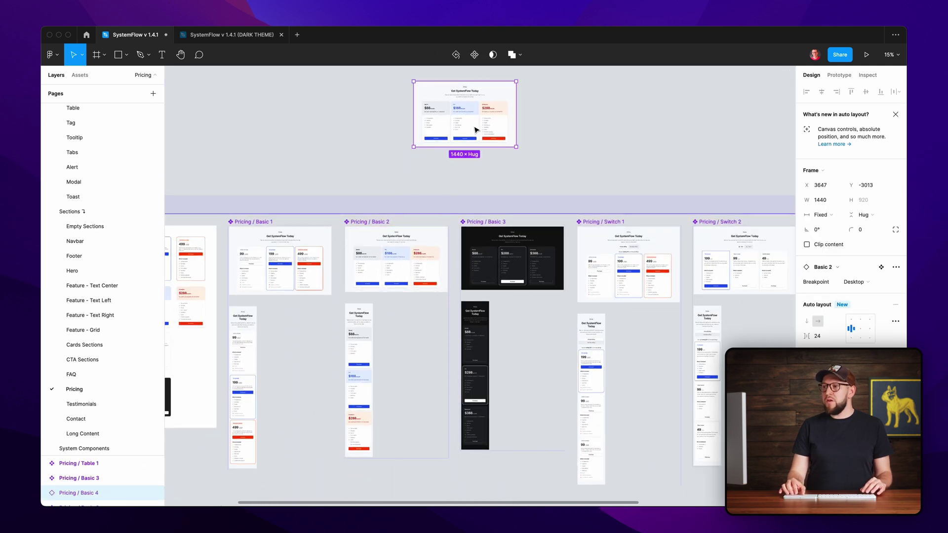
key(shift+2)
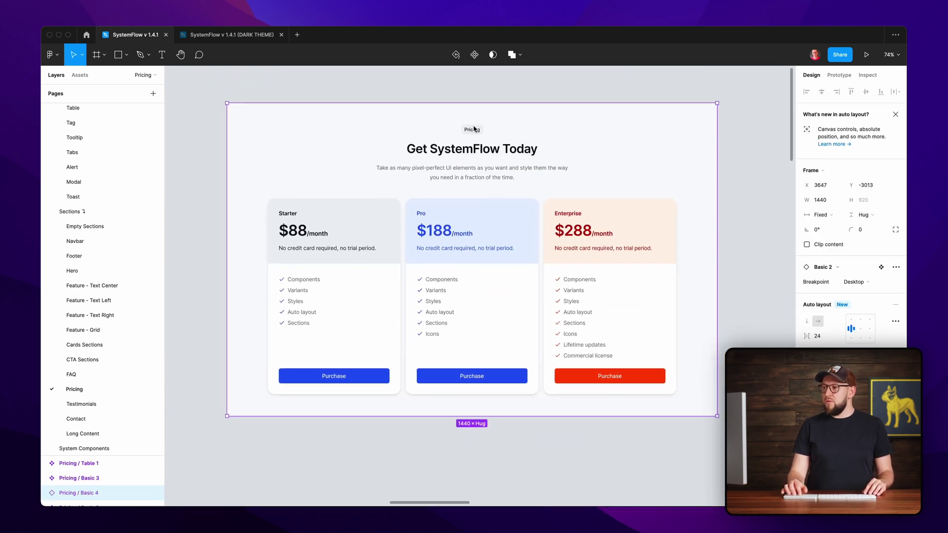
- Try widening the pricing section copy to 1596 and switching its breakpoint to Mobile, undoing each change
drag(717, 247, 744, 261)
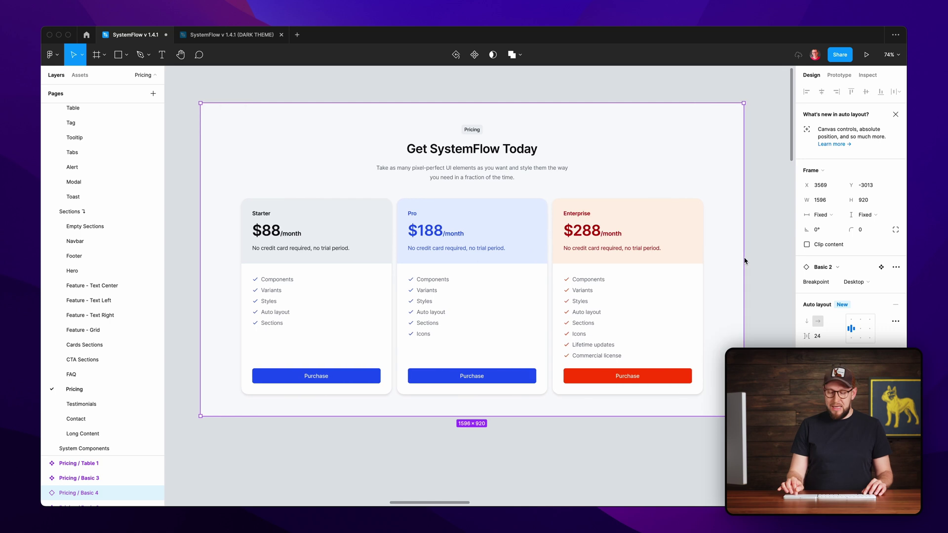
key(super+z)
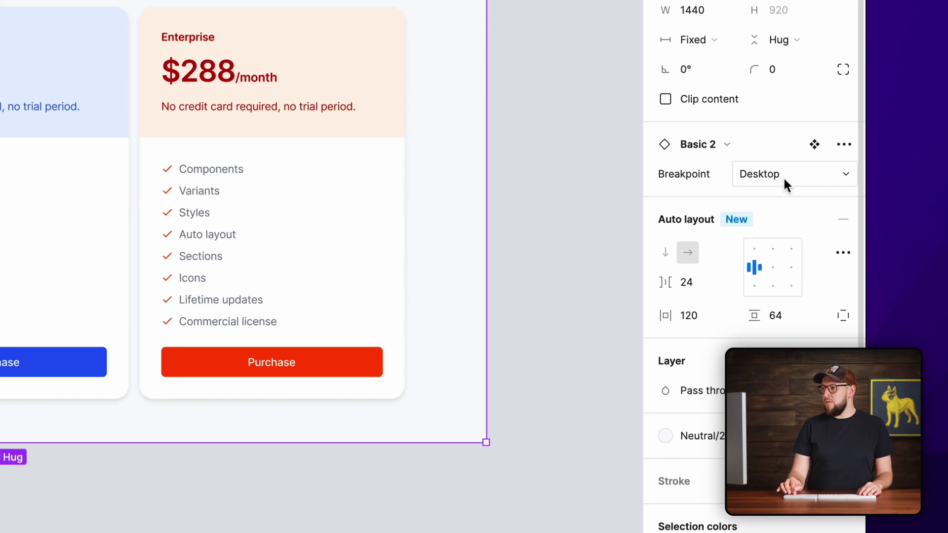
click(865, 283)
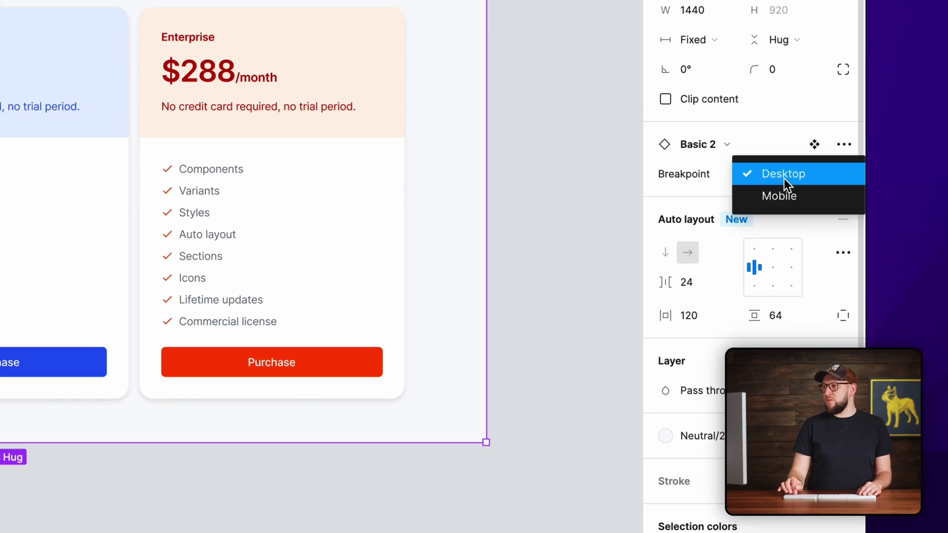
click(784, 198)
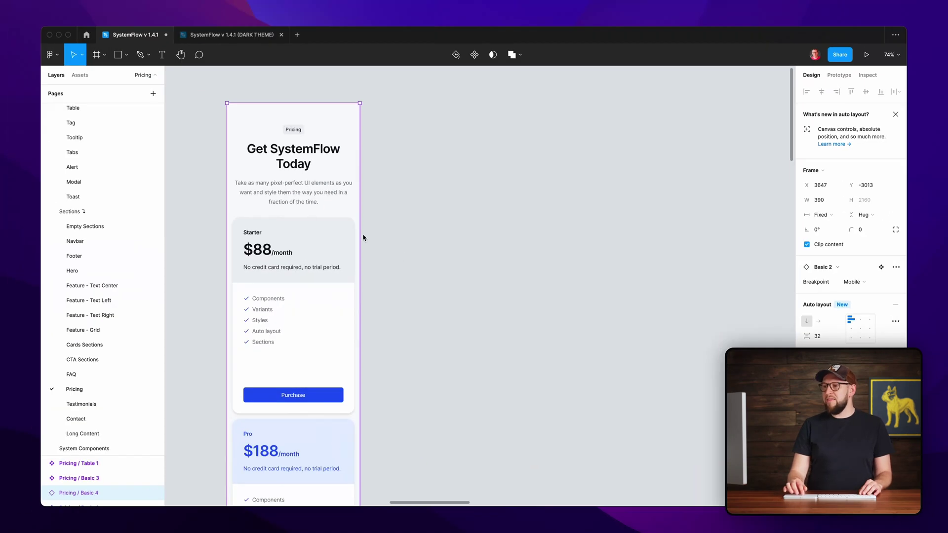
scroll(311, 218, down, 5)
key(super+z)
scroll(413, 205, up, 5)
scroll(414, 205, up, 2)
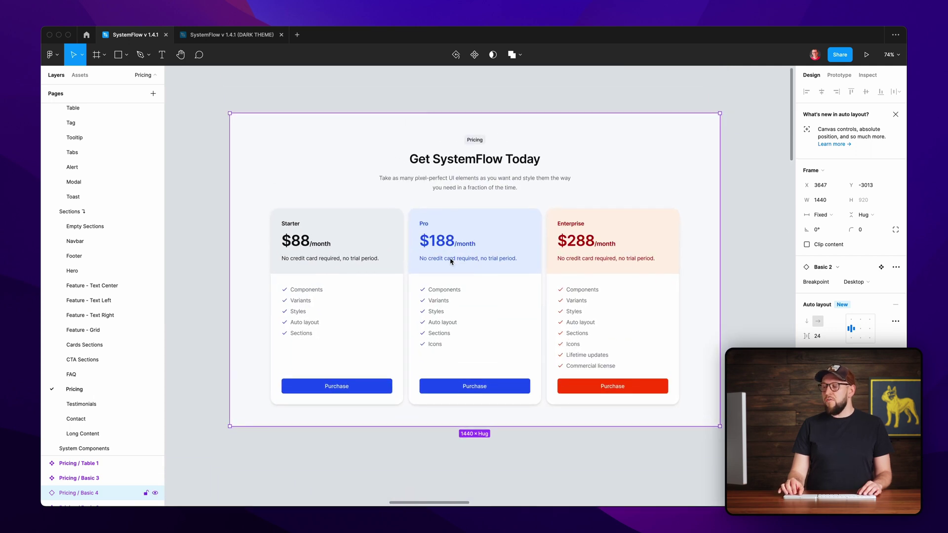
- Try repeating "No credit card required, no trial period." in the Pro card's description, and undo the added text
scroll(450, 262, up, 10)
double_click(470, 267)
double_click(489, 264)
key(ctrl+c)
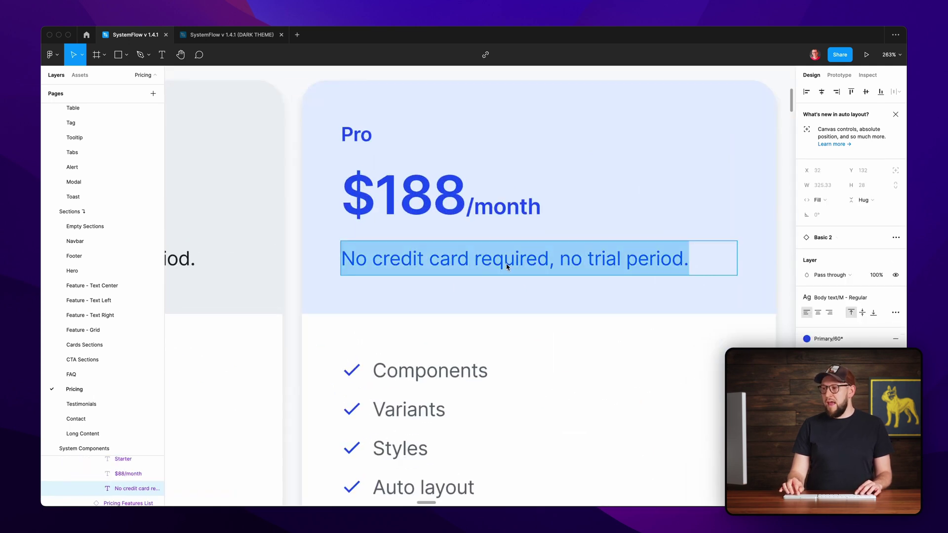
key(Right)
key(ctrl+v)
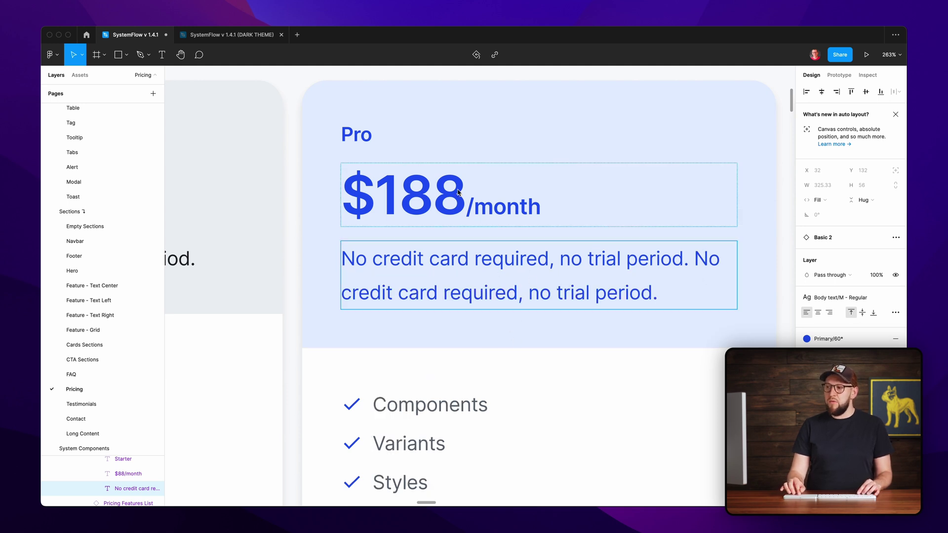
key(ctrl+z)
key(Escape)
scroll(506, 332, down, 10)
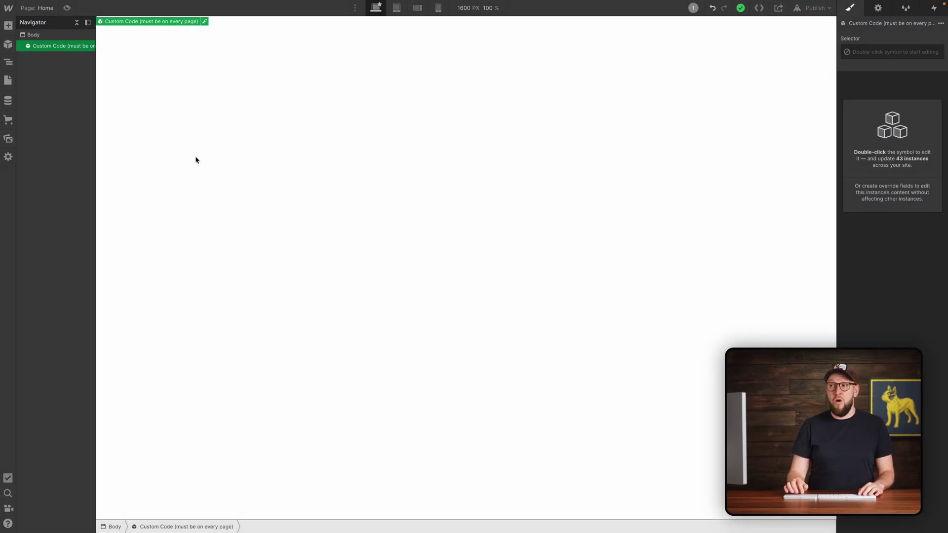
- In the Webflow project, find the Pricing / Basic 2 symbol and add it to the Home page
key(super+e)
text(Pricing / Basic 2)
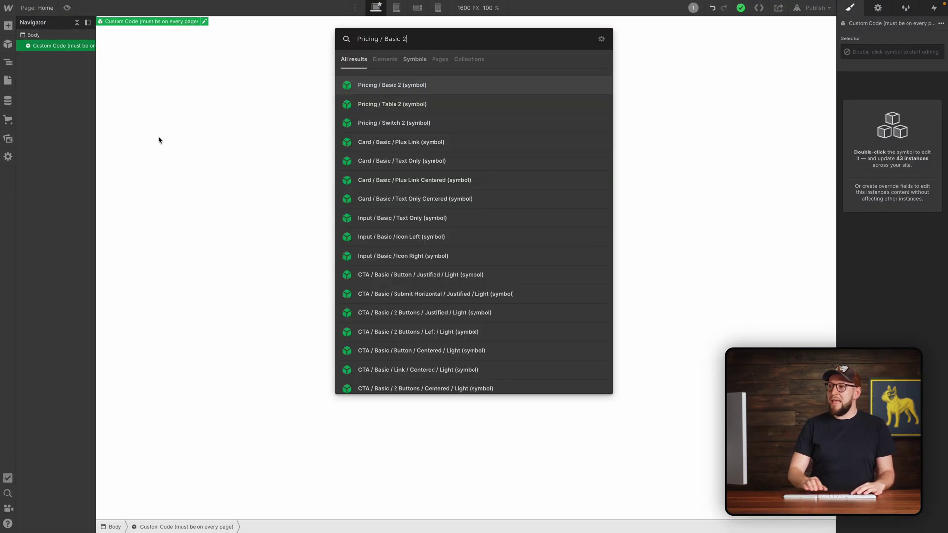
key(Return)
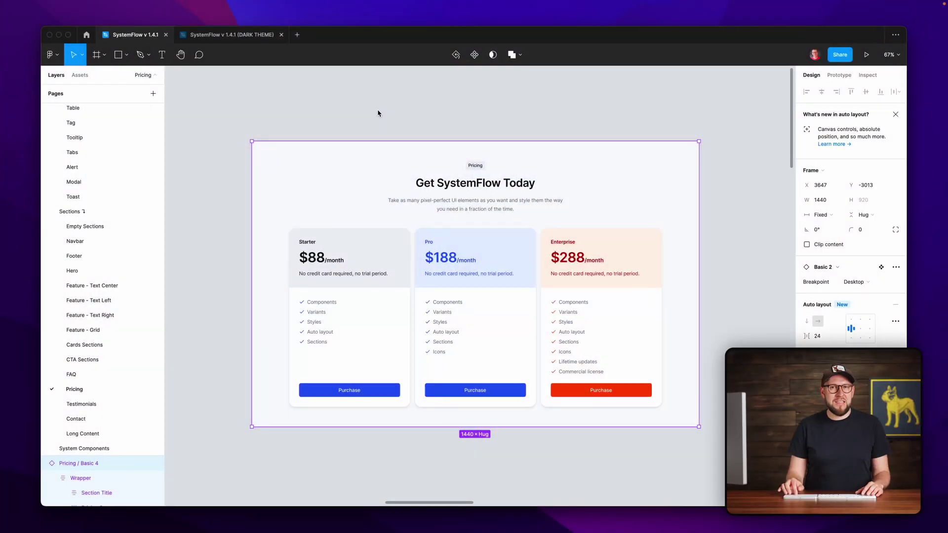
- Open the Example Page in the Figma file and examine the beginning of its desktop design
scroll(86, 253, up, 8)
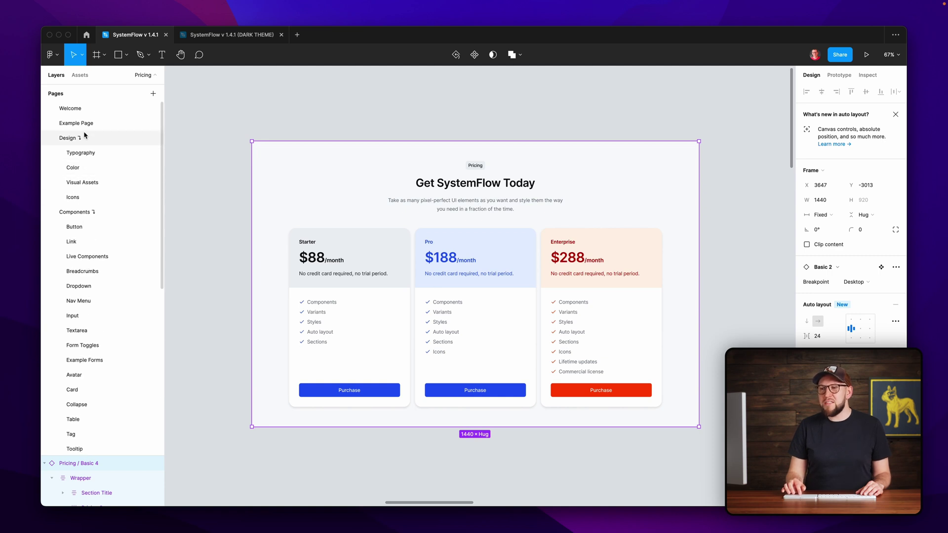
click(84, 124)
scroll(472, 167, up, 10)
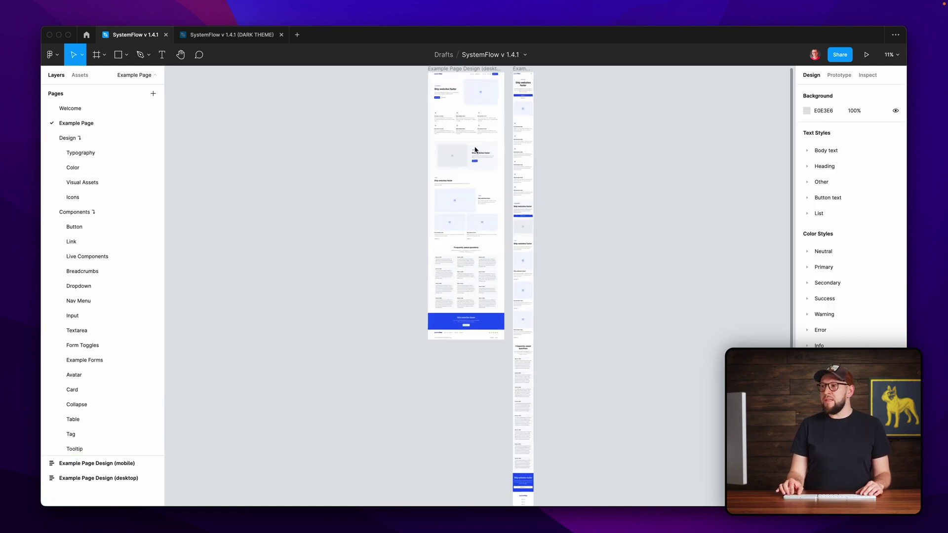
scroll(474, 150, up, 3)
scroll(474, 150, left, 3)
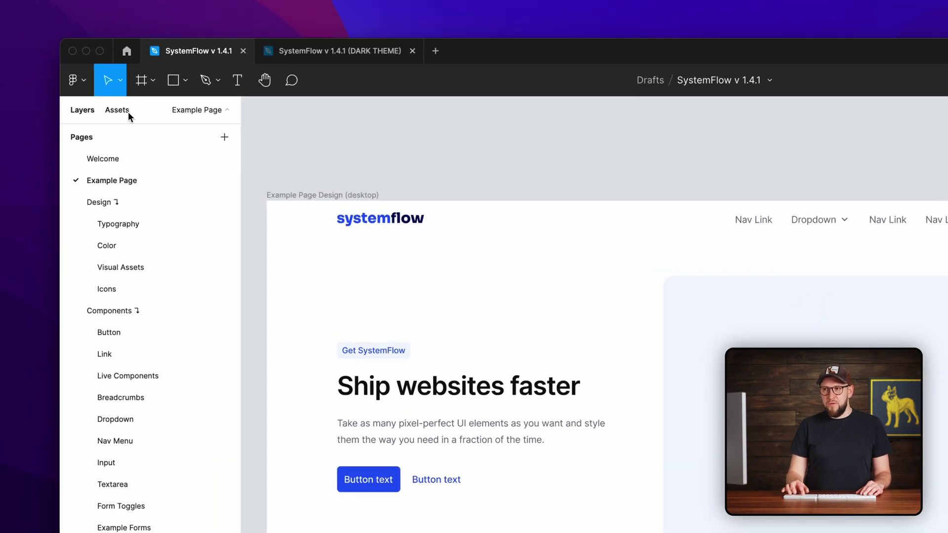
- Search the file's assets for "nav", and clear the search to list all local components again
click(80, 76)
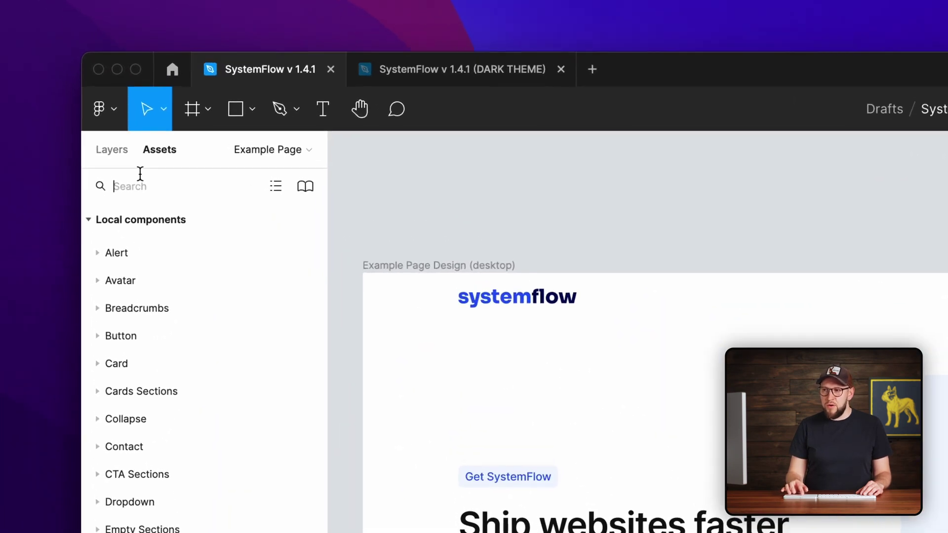
click(146, 184)
text(nav)
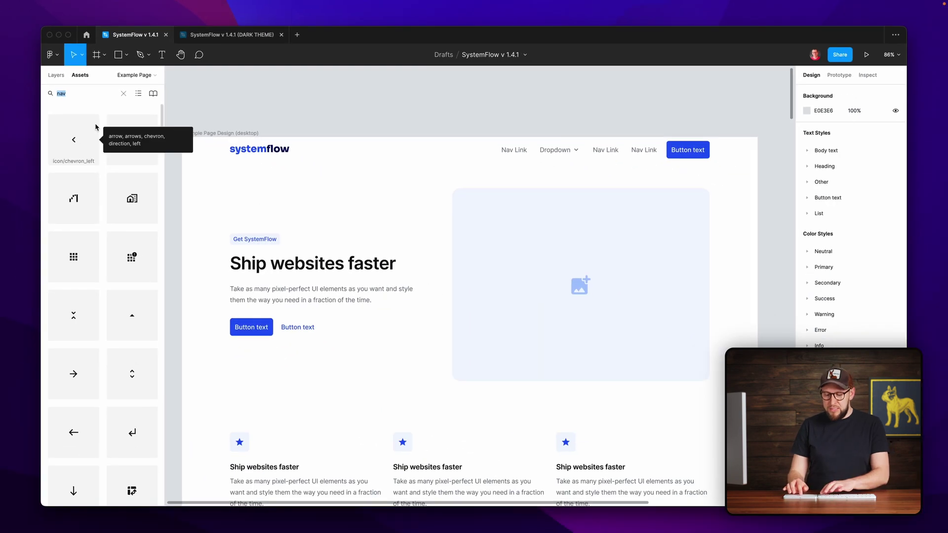
key(BackSpace)
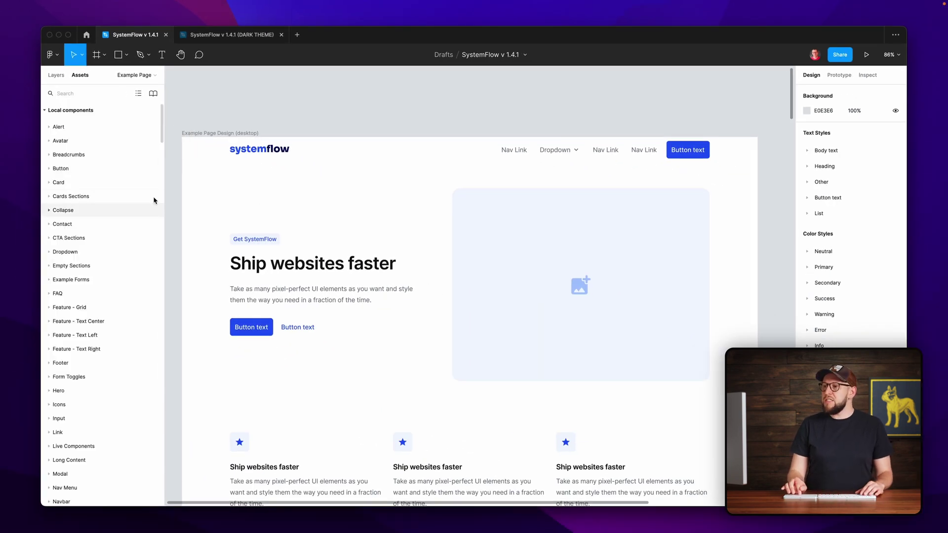
- Try moving the six-item feature grid below the image-and-text section in the desktop example page, and undo the move
scroll(502, 257, down, 1)
scroll(500, 259, down, 5)
scroll(499, 260, down, 3)
click(500, 260)
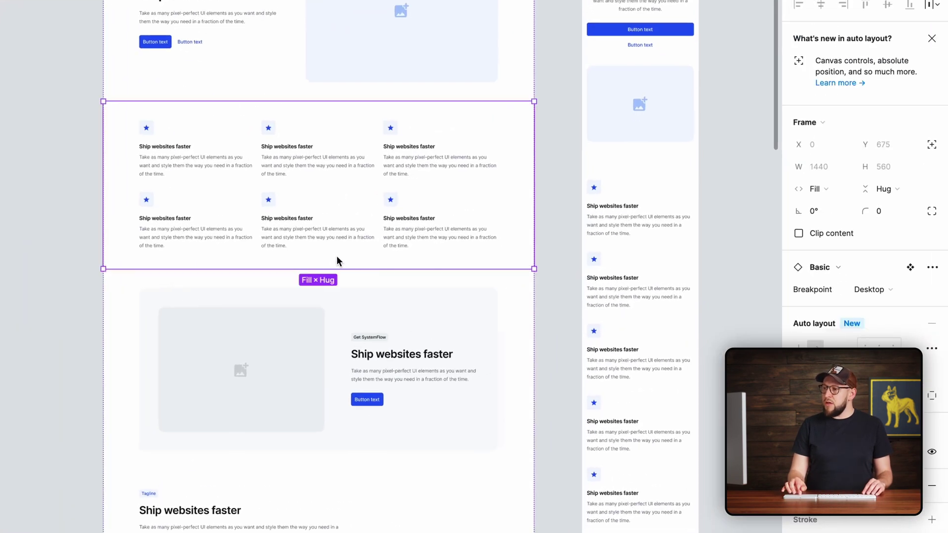
drag(336, 210, 336, 384)
key(super+z)
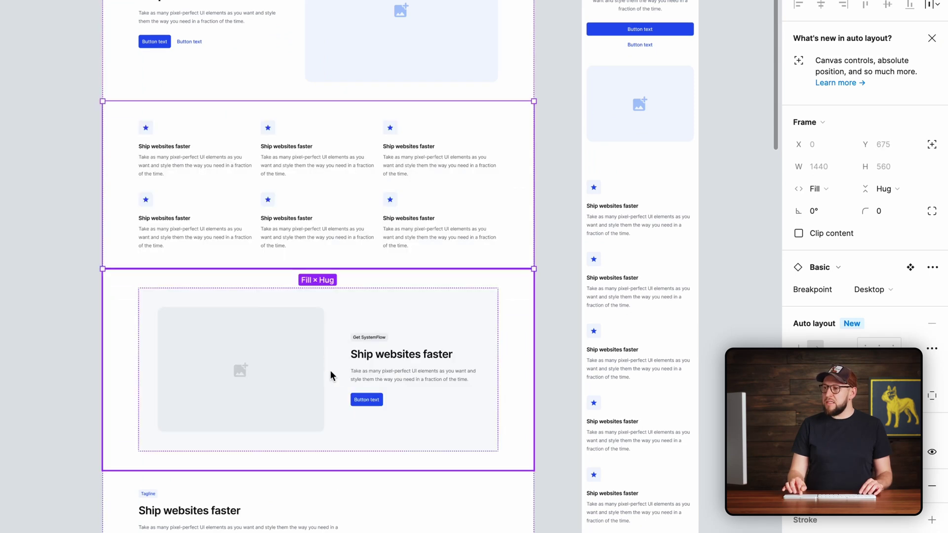
- Change the Primary 60* color style from the file's color styles to magenta EB2FB6
scroll(267, 289, up, 3)
scroll(266, 289, right, 1)
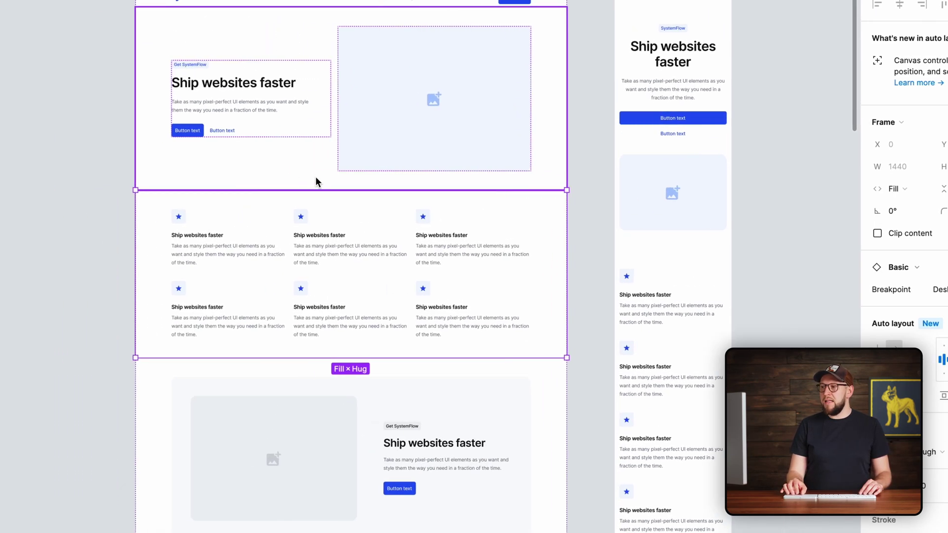
scroll(236, 177, up, 5)
scroll(237, 176, up, 2)
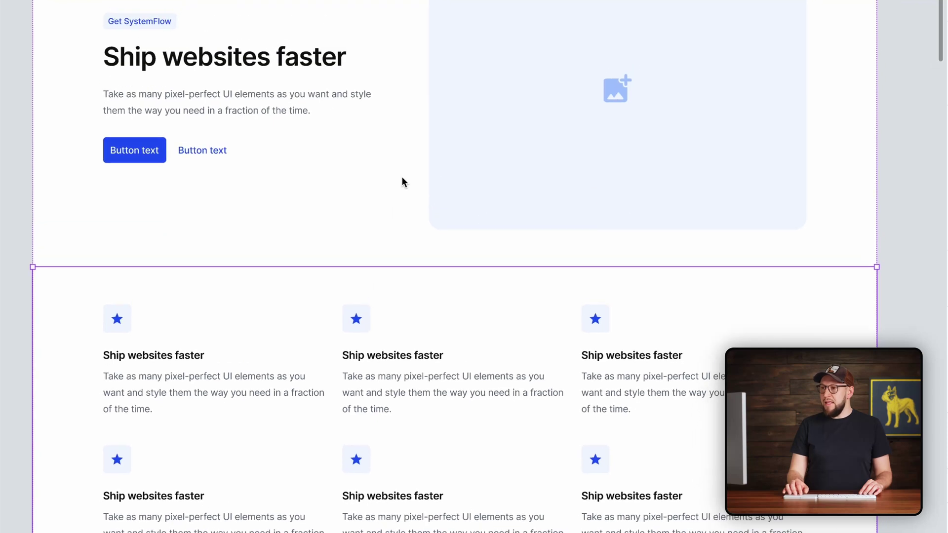
scroll(402, 177, up, 3)
scroll(401, 178, left, 1)
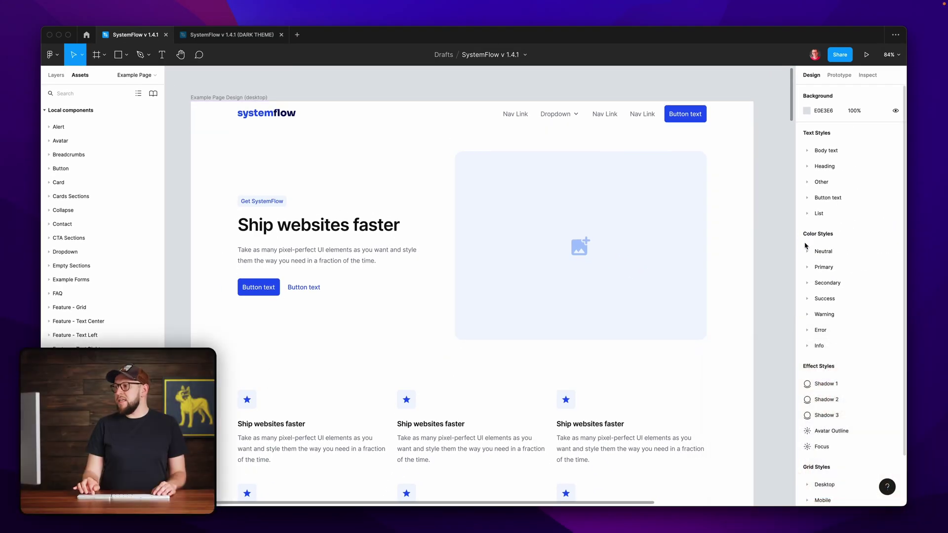
click(807, 269)
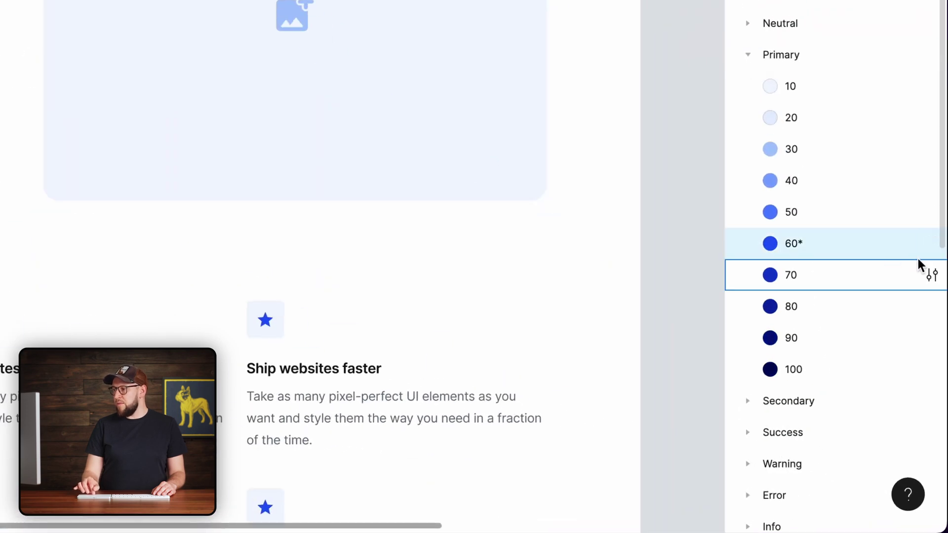
click(930, 245)
click(524, 495)
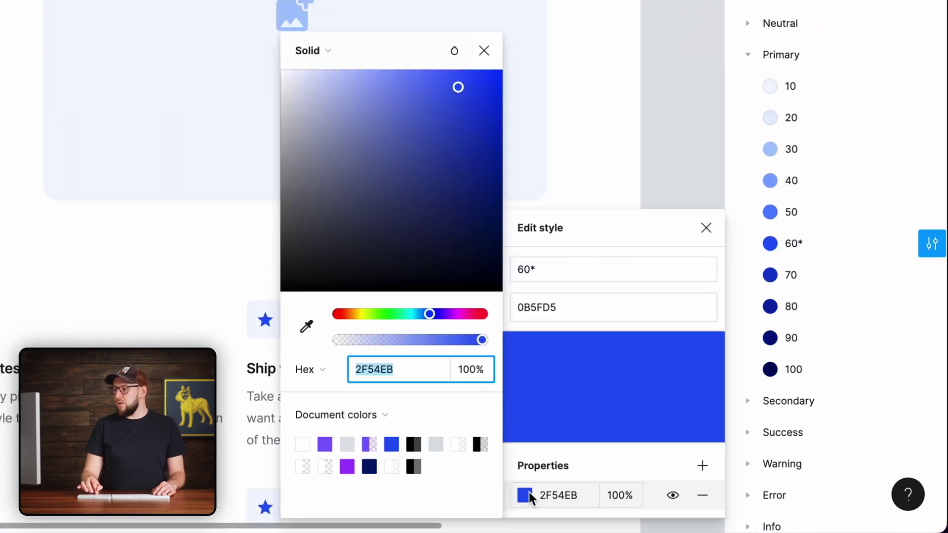
click(465, 316)
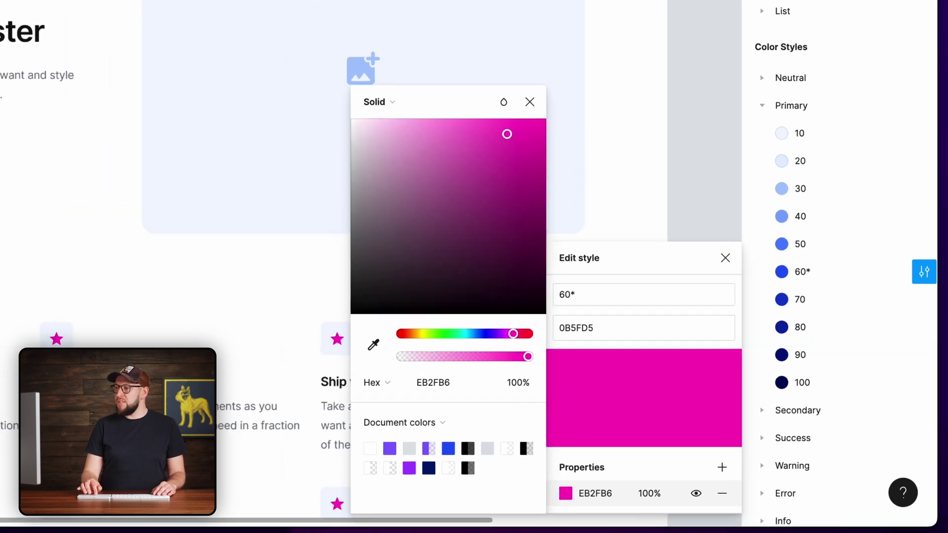
click(519, 118)
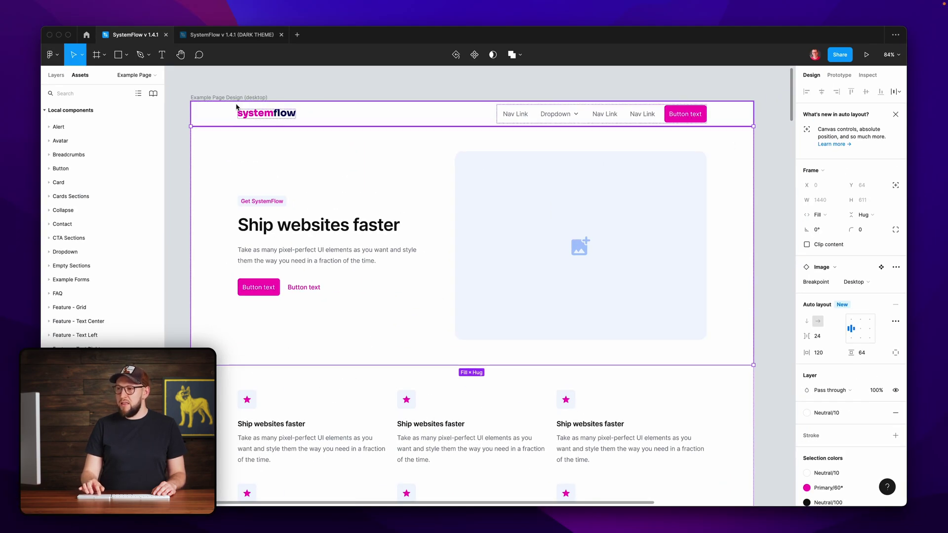
- Look over the recolored desktop and mobile example pages and run the Batch Styler plugin
scroll(413, 407, down, 5)
scroll(414, 406, down, 10)
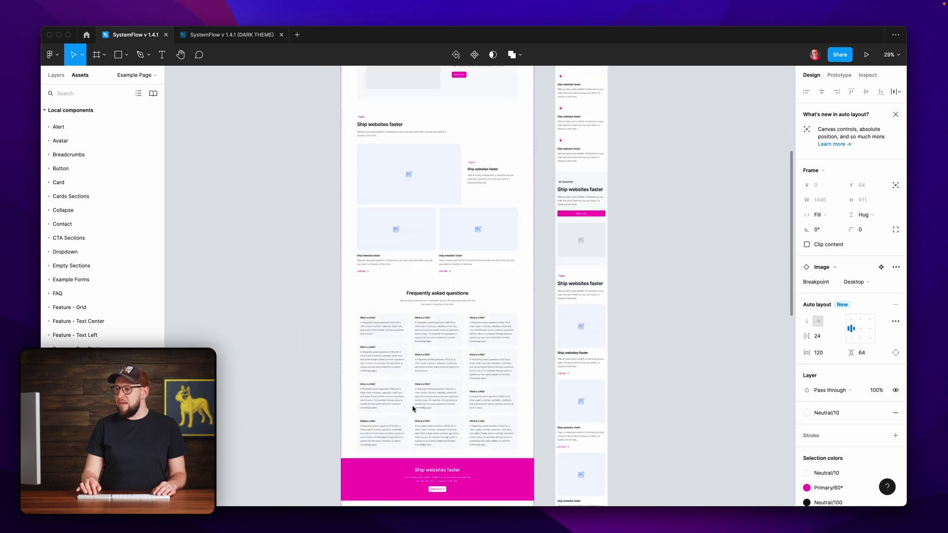
scroll(414, 406, up, 5)
scroll(414, 405, down, 2)
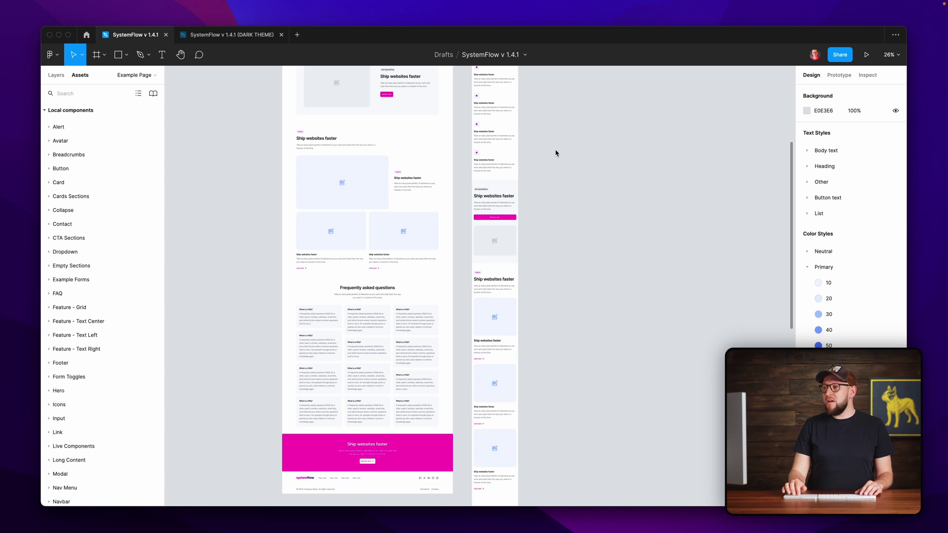
right_click(555, 153)
mouse_move(574, 232)
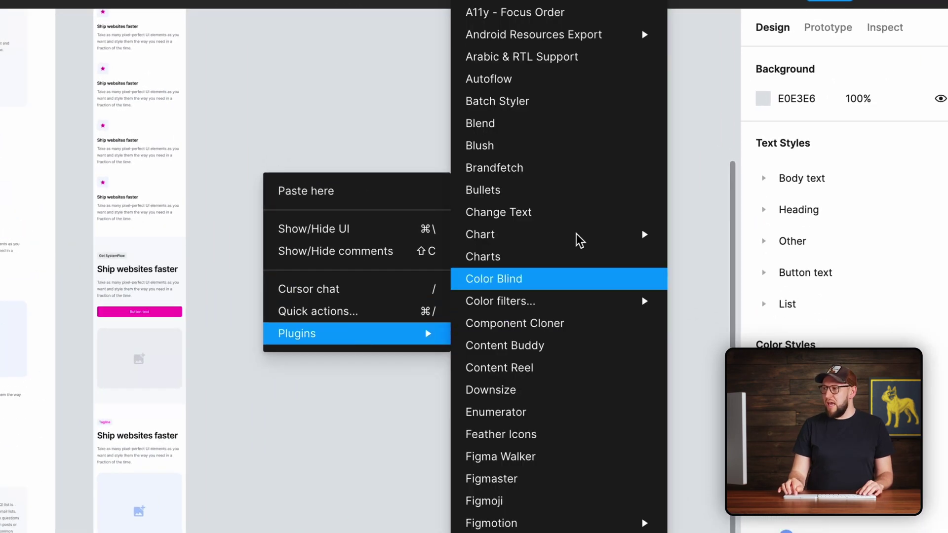
click(556, 99)
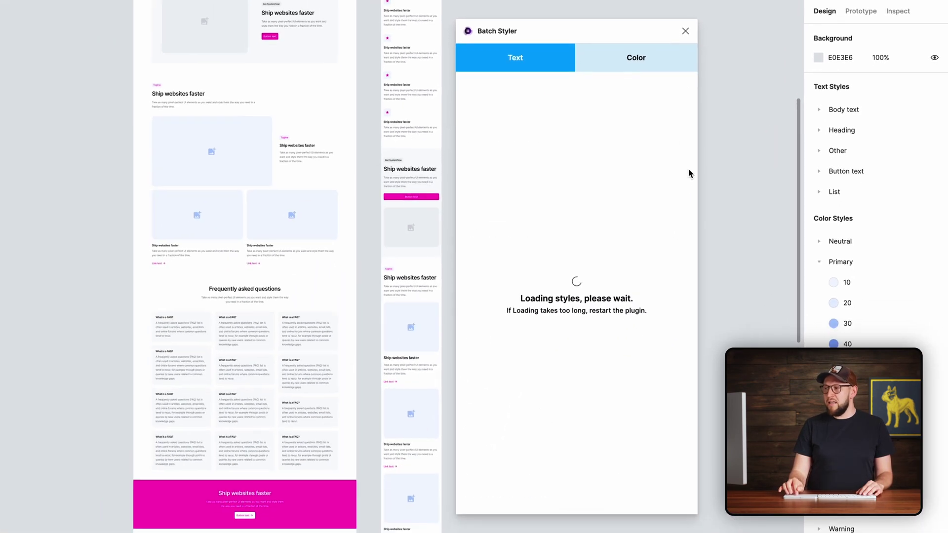
- Update the Heading text styles in Batch Styler to the Sora family with Regular weight
scroll(527, 151, down, 5)
click(526, 162)
scroll(526, 162, down, 3)
shift+click(524, 199)
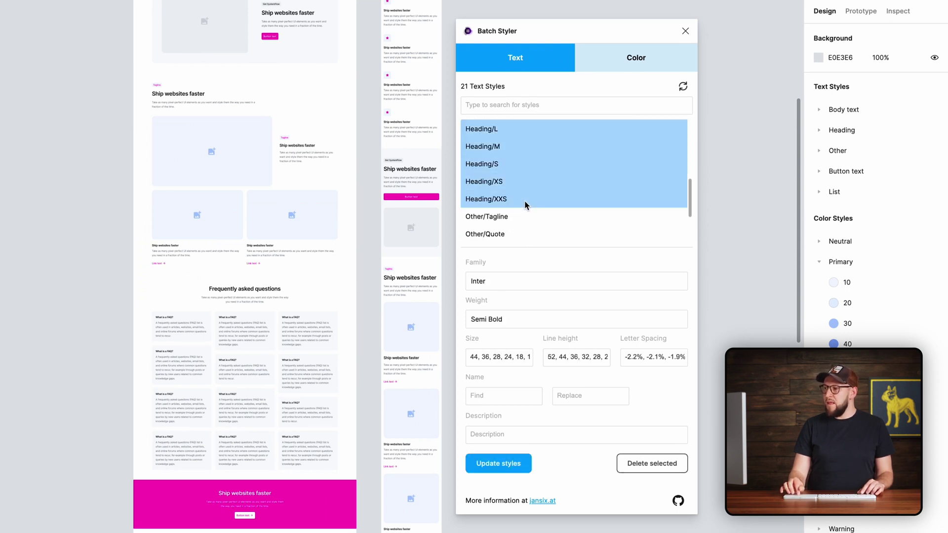
click(496, 283)
text(Sor)
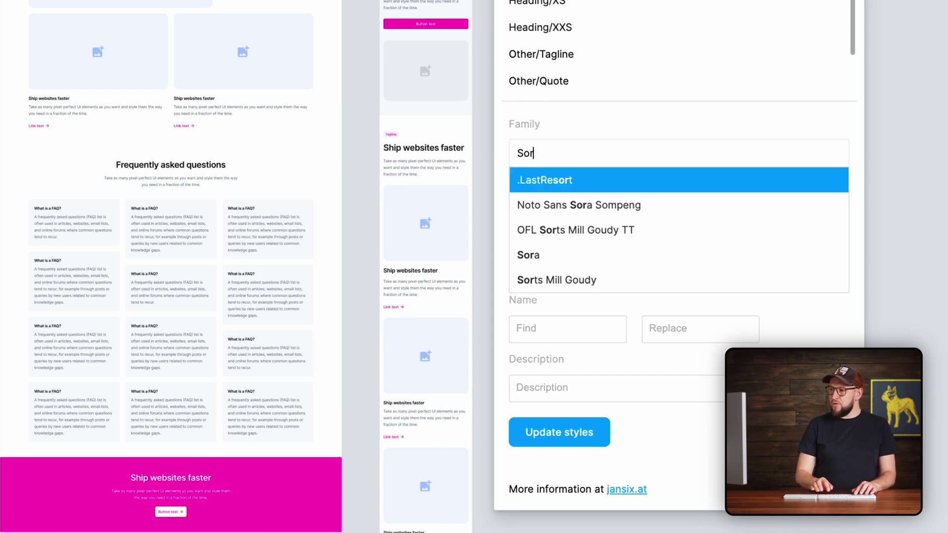
text(a)
click(586, 205)
click(600, 218)
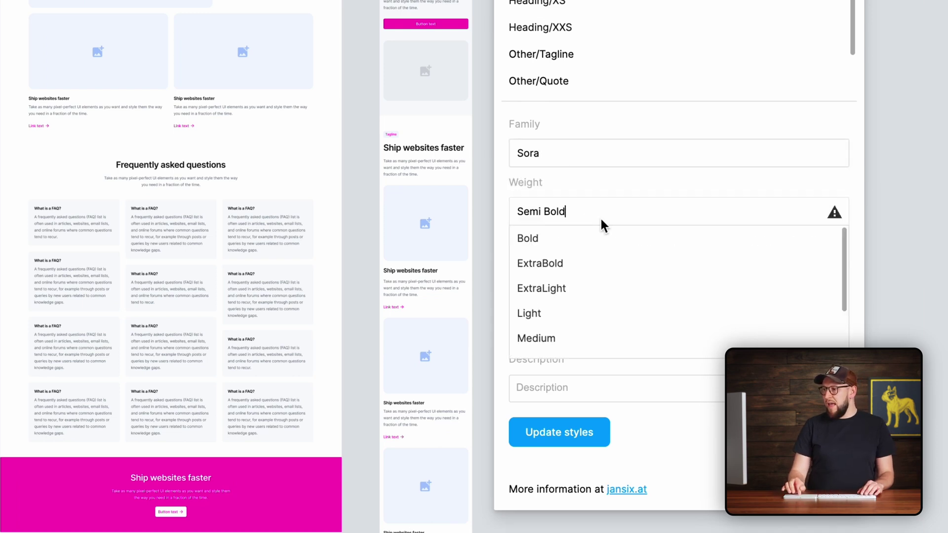
scroll(571, 309, down, 1)
click(544, 330)
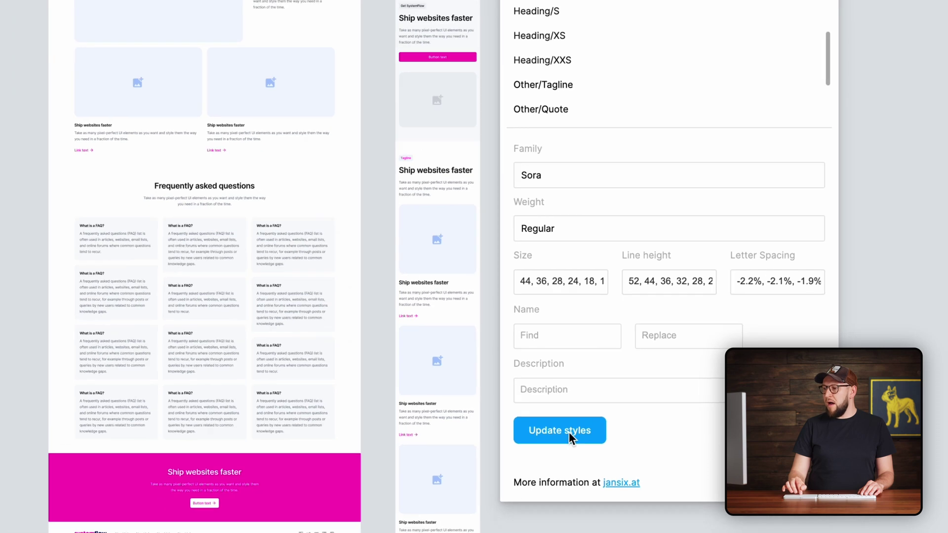
click(569, 434)
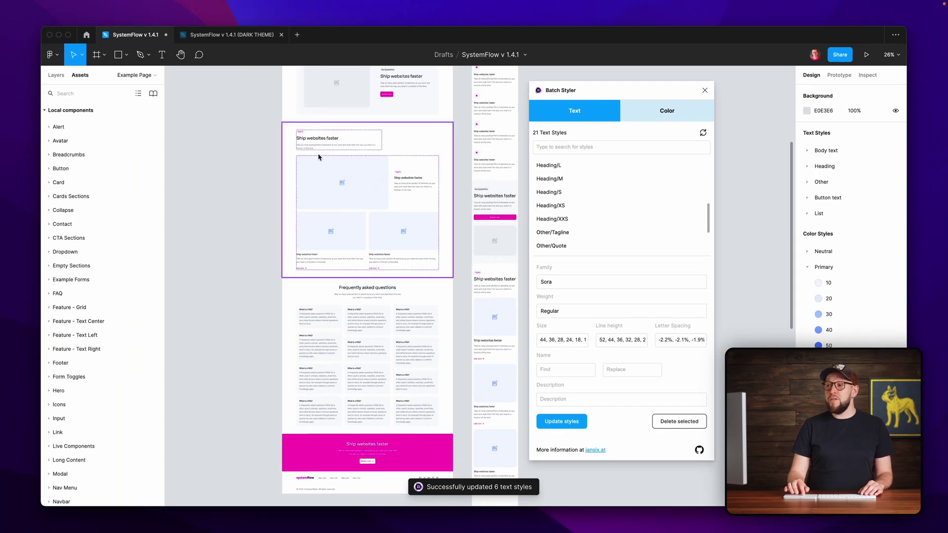
scroll(352, 201, up, 10)
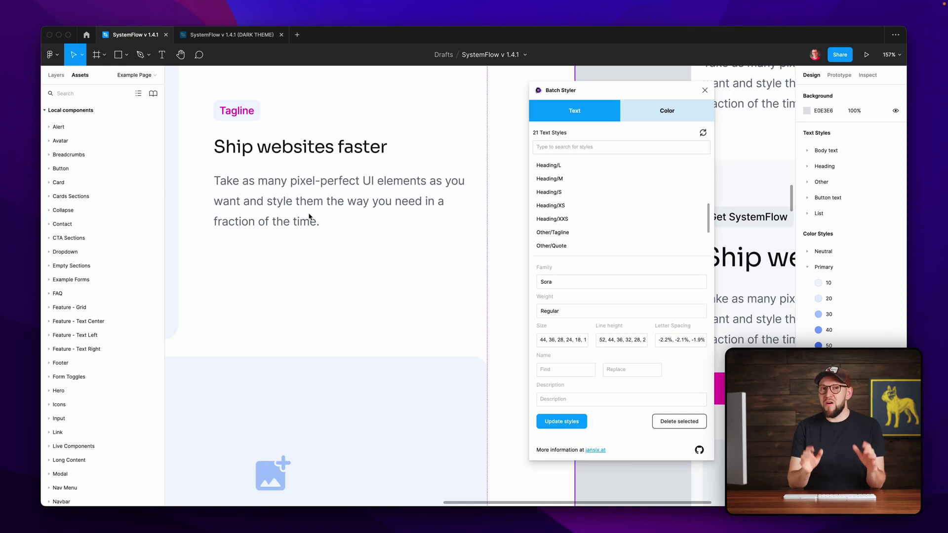
- Switch to the SystemFlow v 1.4.1 (DARK THEME) file and view its Breadcrumbs and Link component pages
click(245, 41)
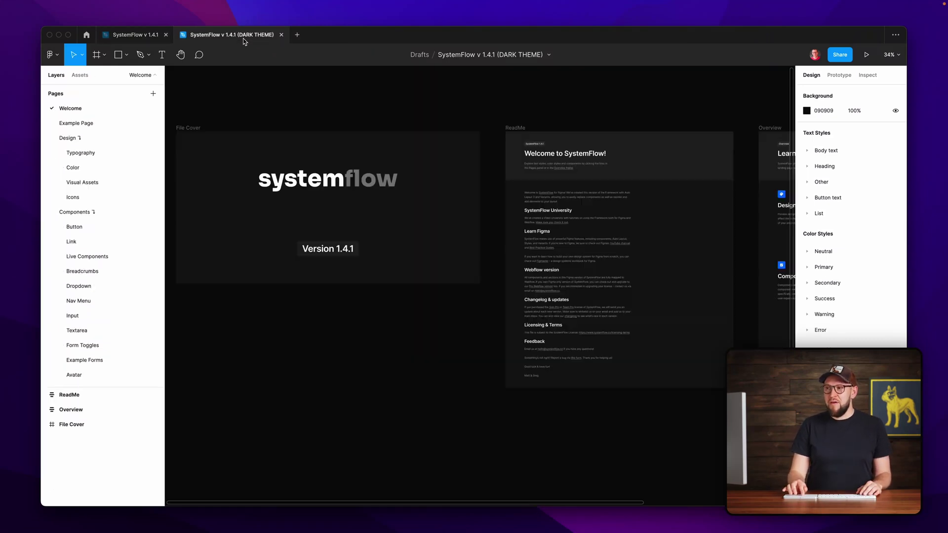
click(85, 270)
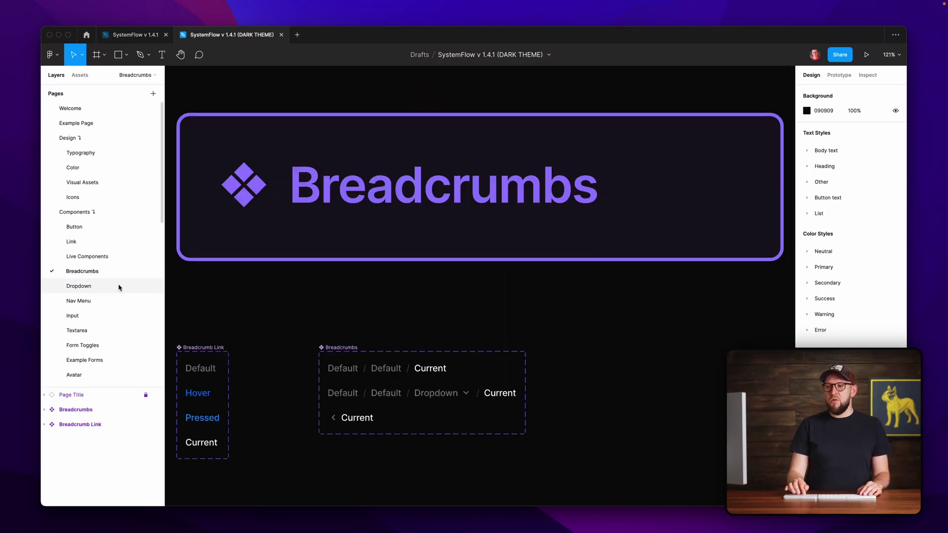
click(104, 258)
click(103, 240)
- View the dark theme's Feature - Grid page, and examine the Pricing / Basic 2 desktop section on its Pricing page
scroll(106, 233, down, 10)
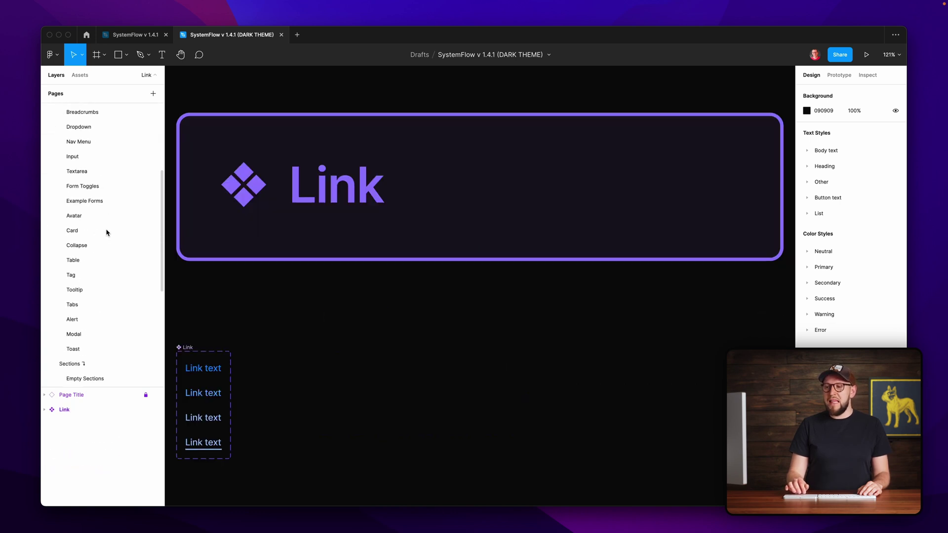
scroll(106, 232, down, 3)
click(105, 263)
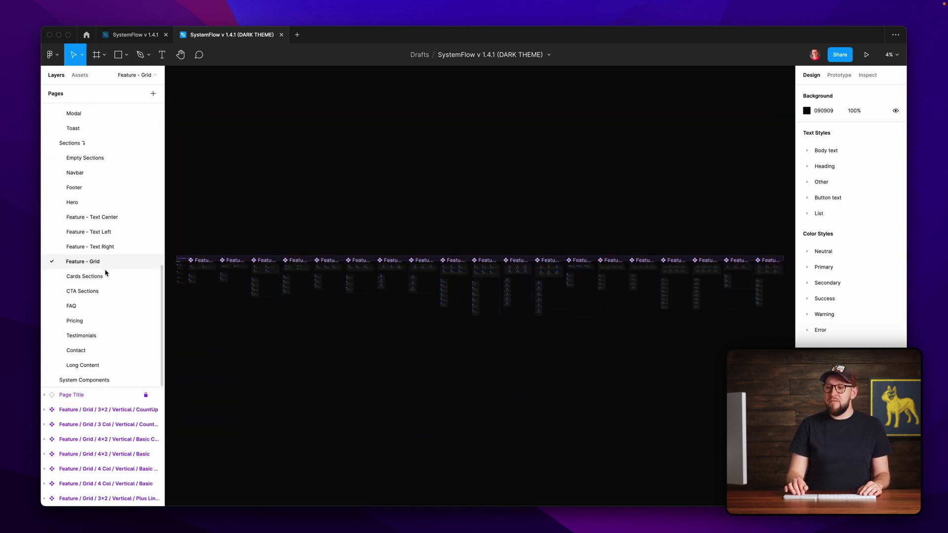
click(90, 322)
scroll(482, 241, up, 8)
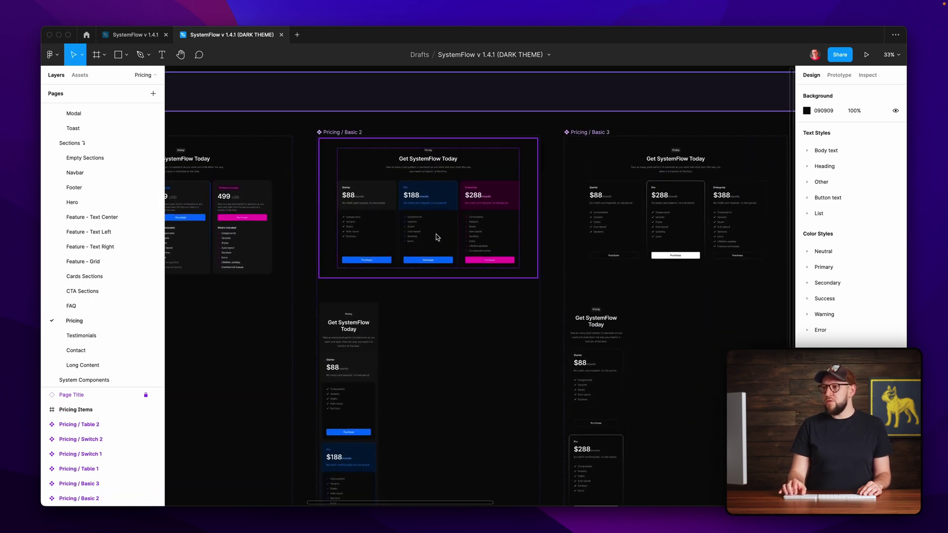
scroll(443, 232, up, 2)
scroll(442, 232, left, 1)
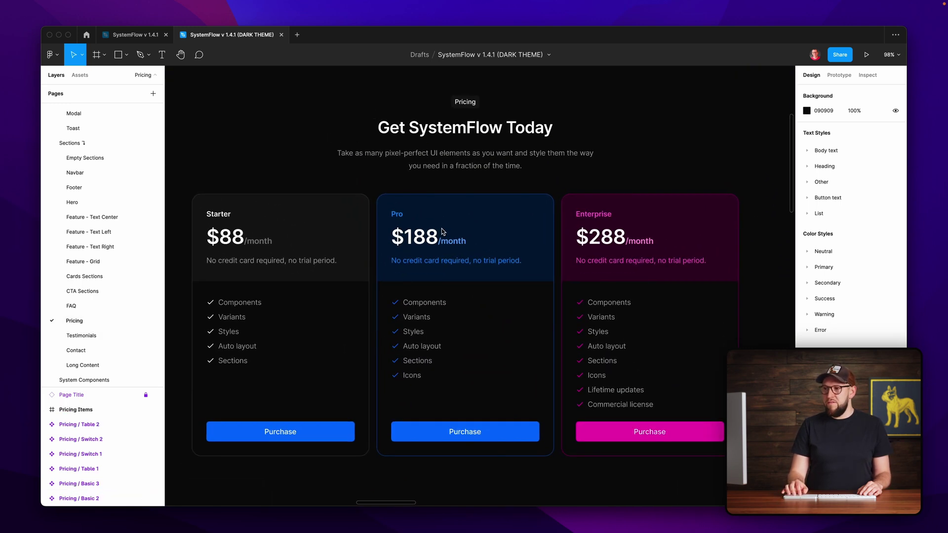